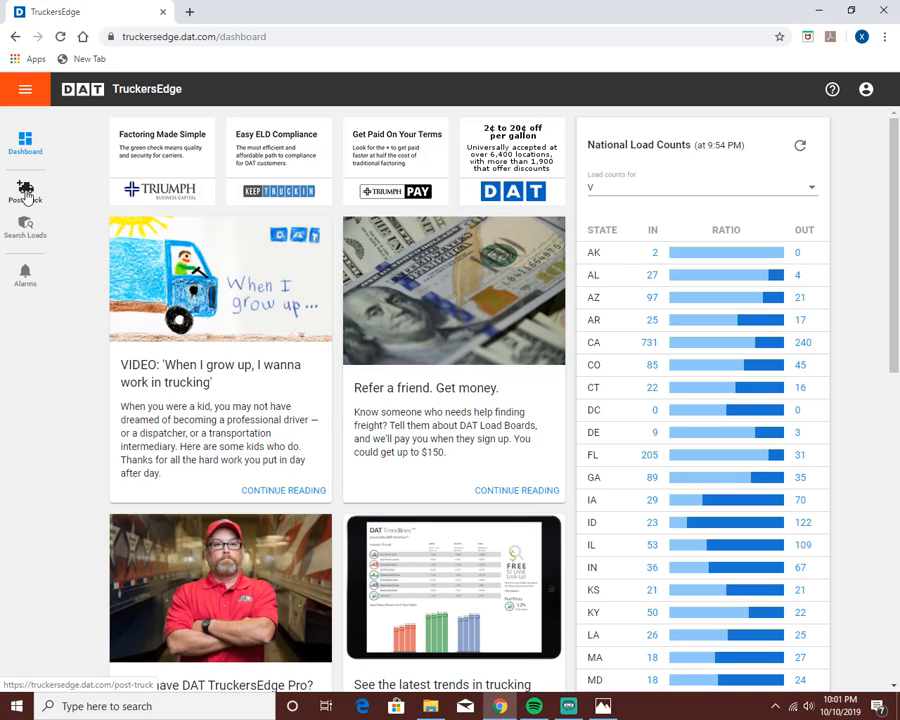
- Create a new truck post and set its load size to Full
click(27, 195)
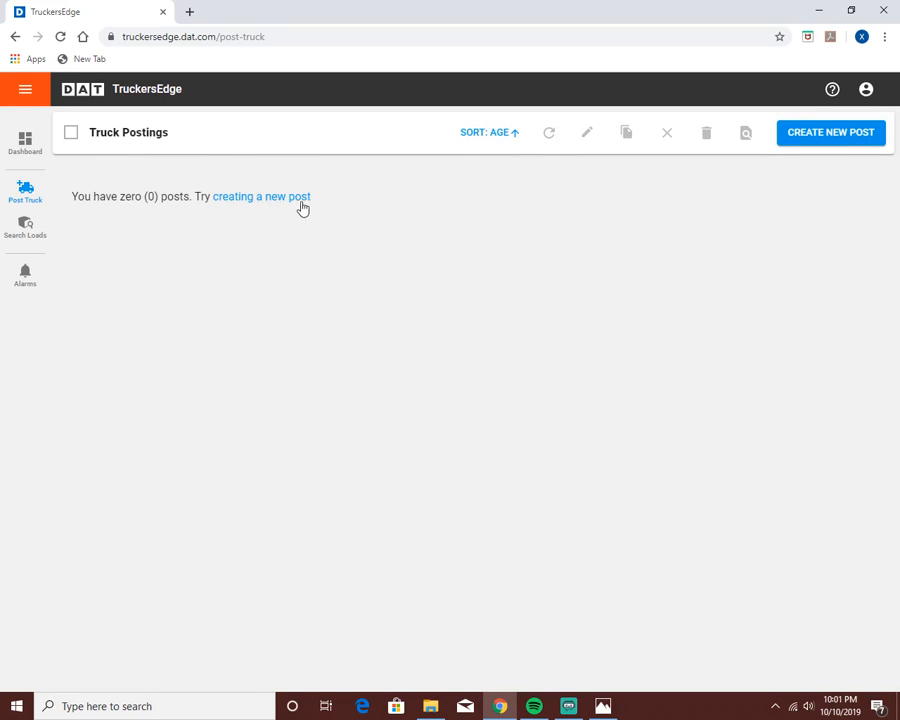
click(807, 137)
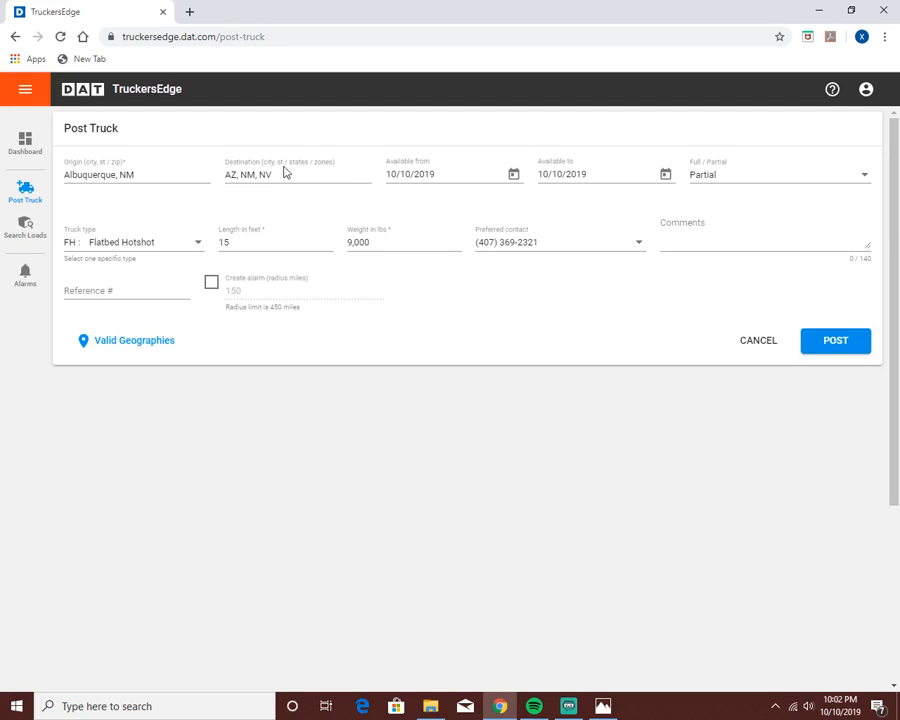
click(739, 185)
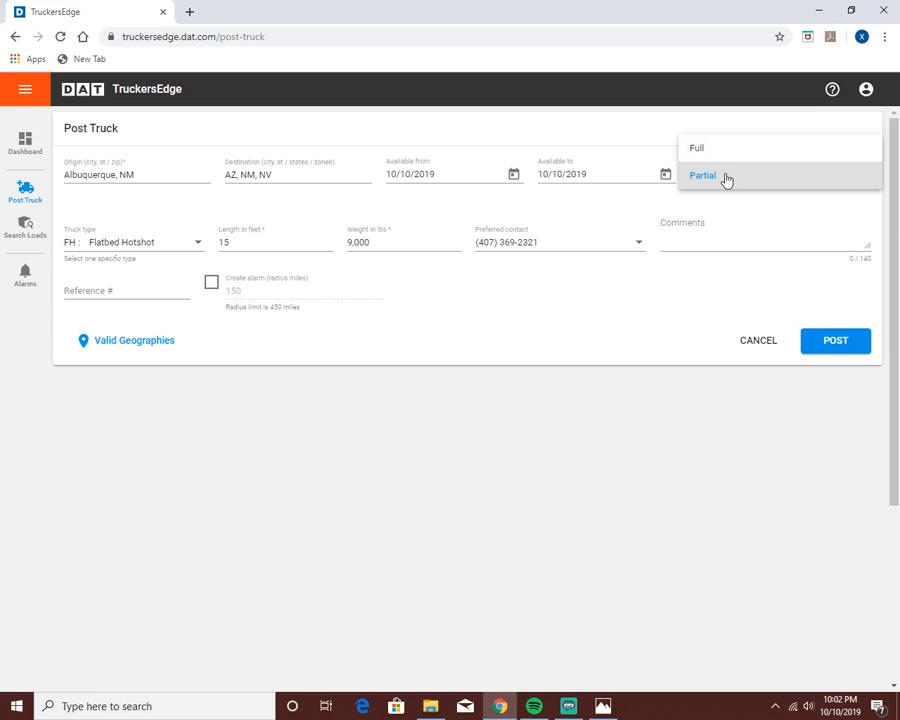
click(633, 210)
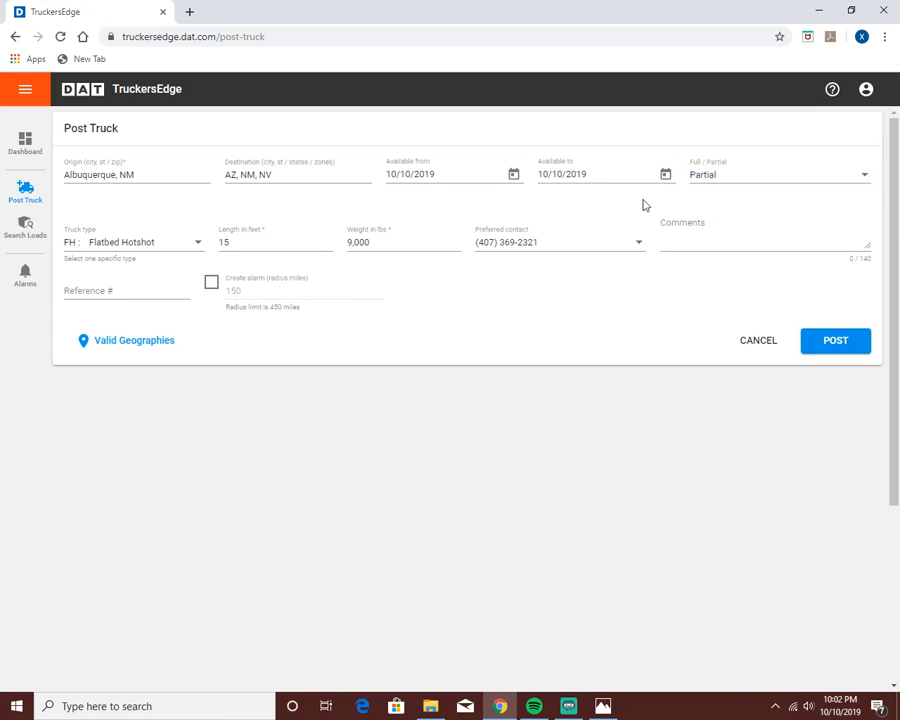
click(715, 184)
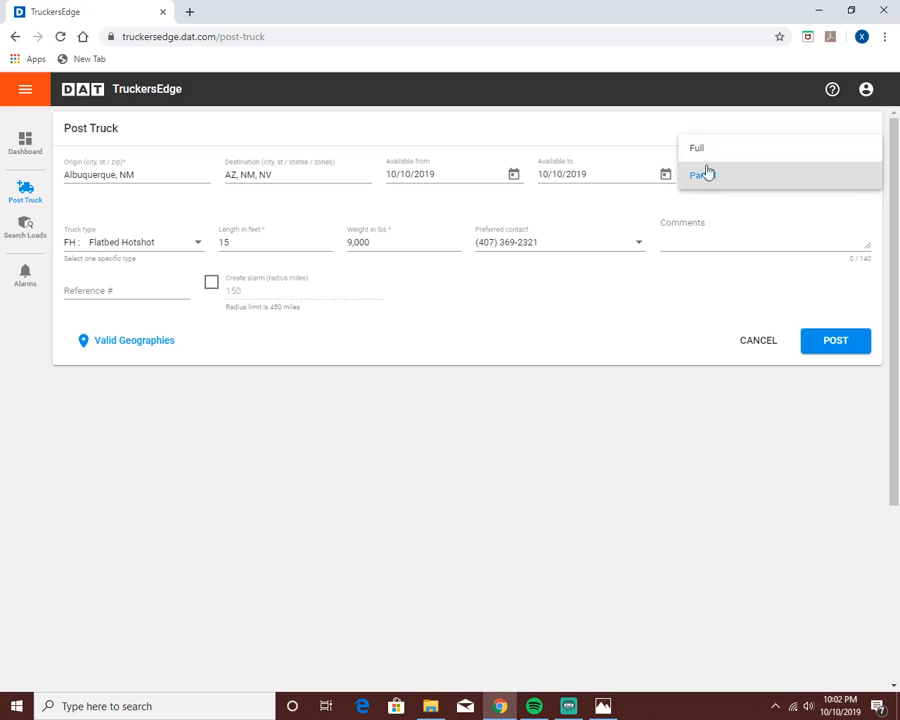
click(701, 157)
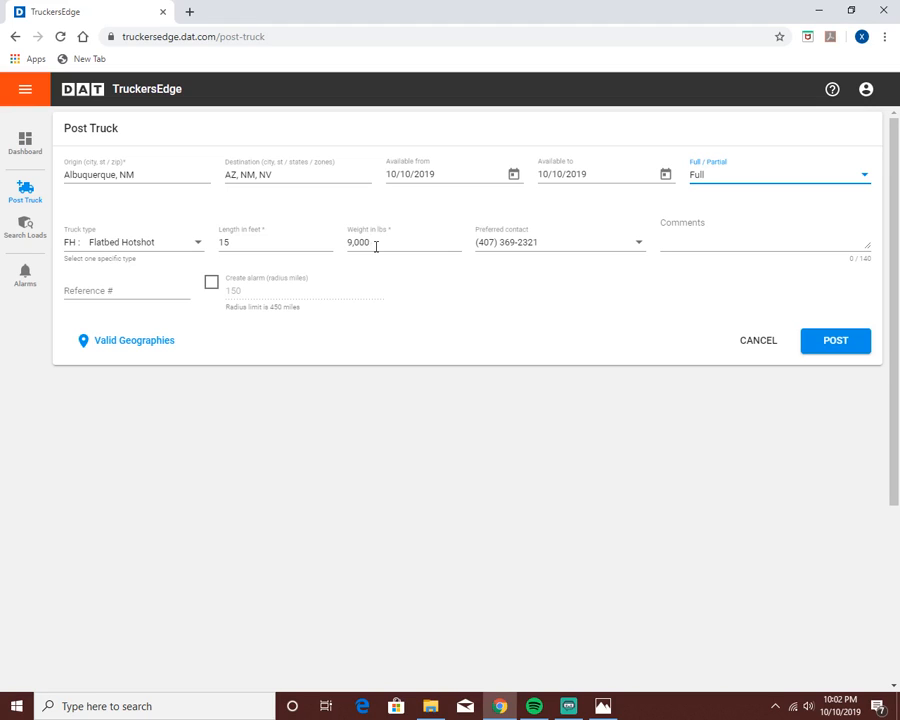
- Choose a phone number from the available options as the truck post's preferred contact
click(537, 246)
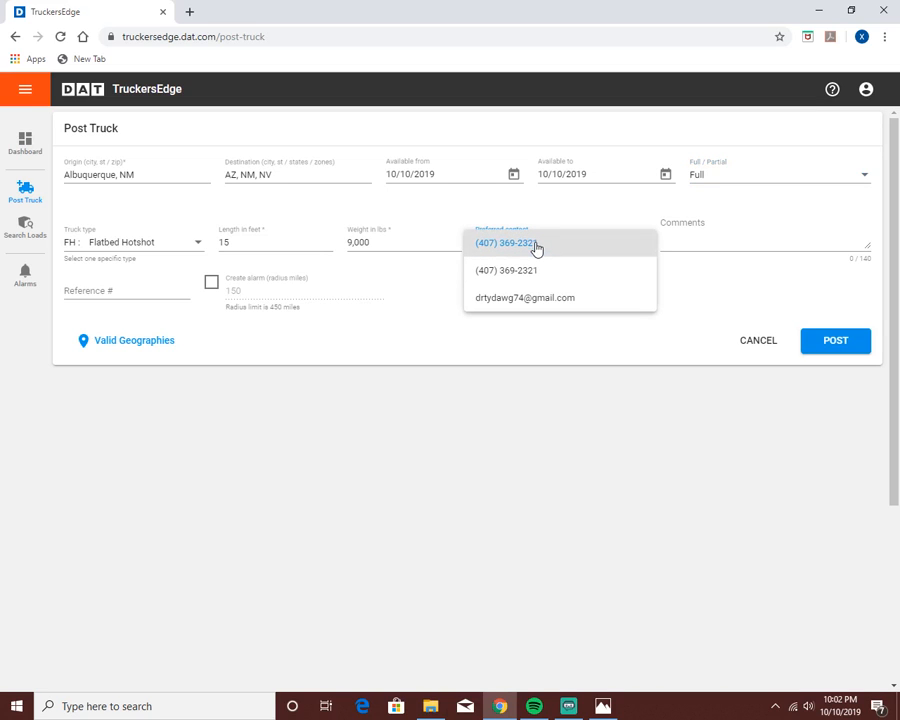
click(537, 245)
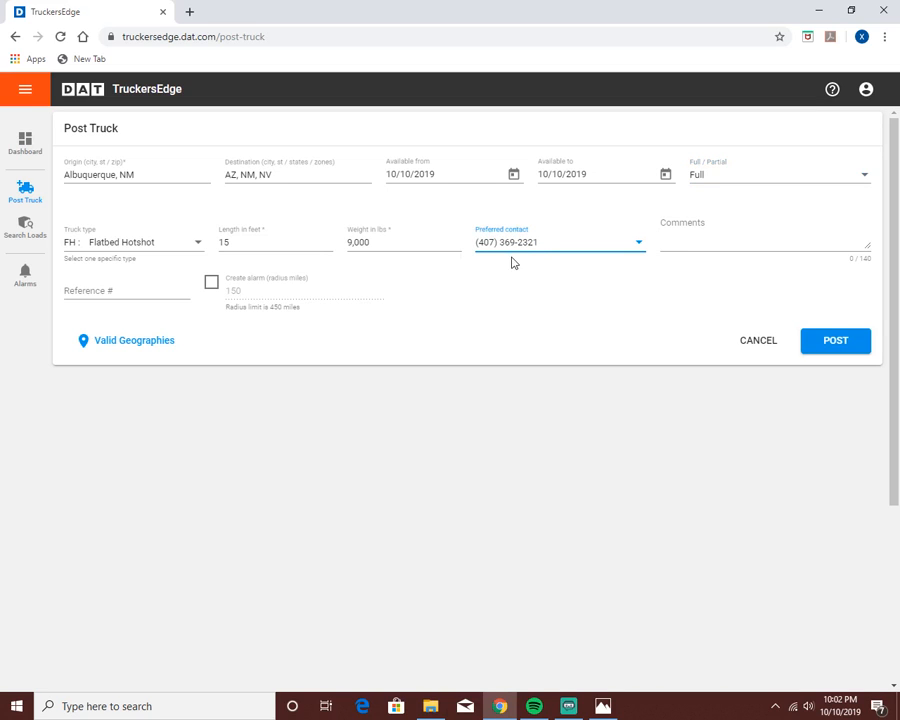
click(521, 247)
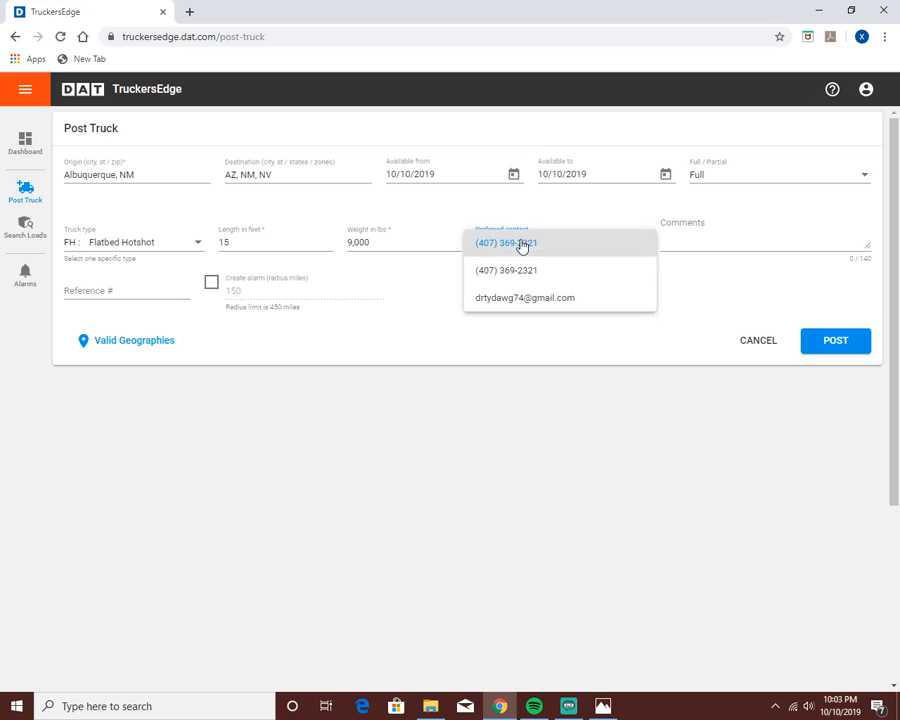
click(511, 281)
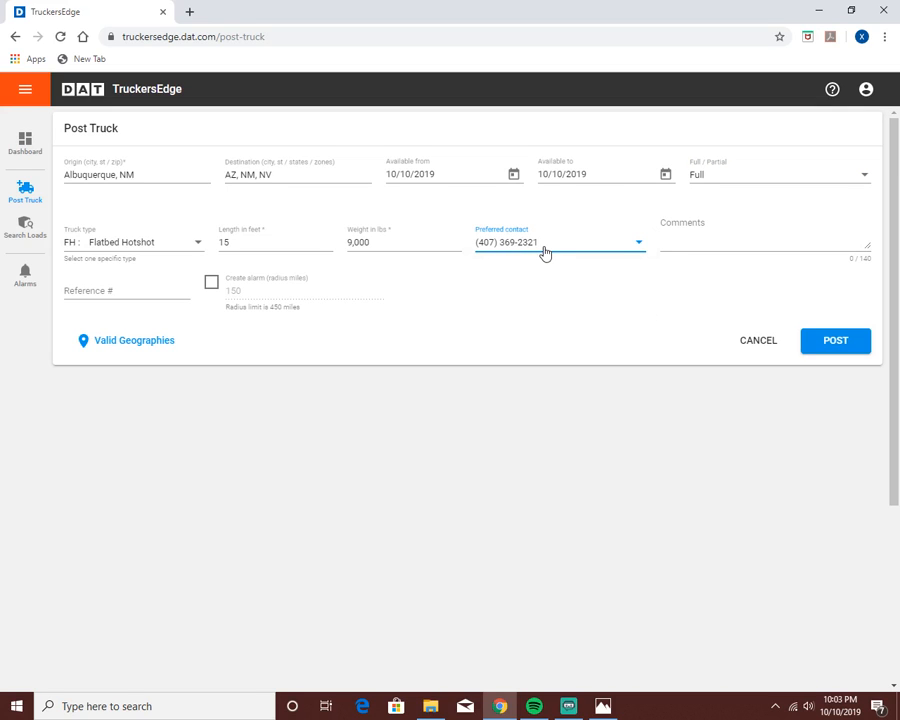
right_click(544, 252)
click(510, 286)
click(511, 254)
click(507, 249)
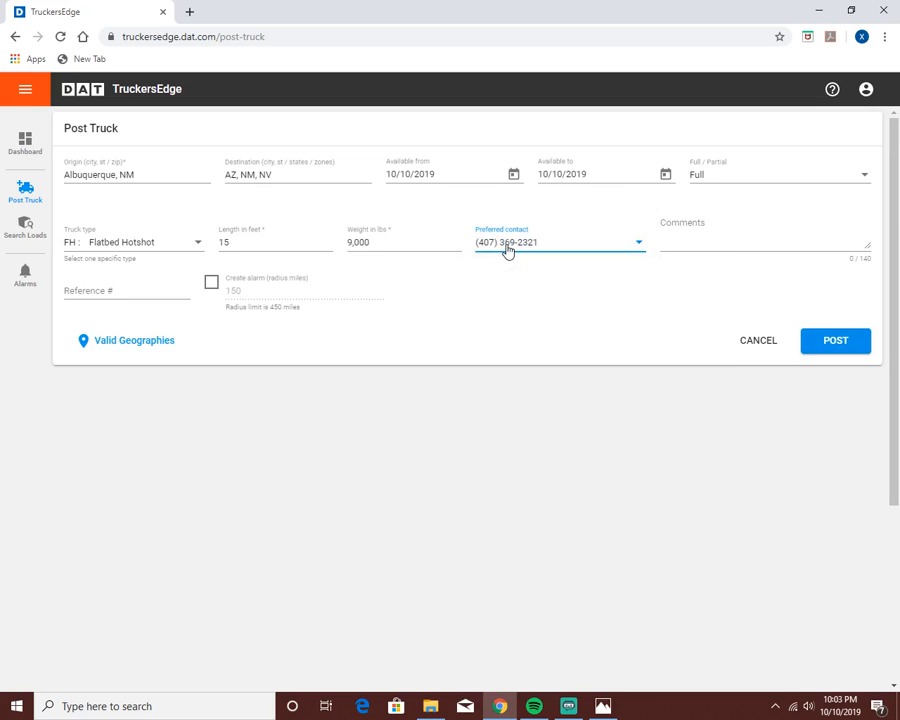
- Publish the truck post with the comments, reference number and alarm left blank
click(672, 239)
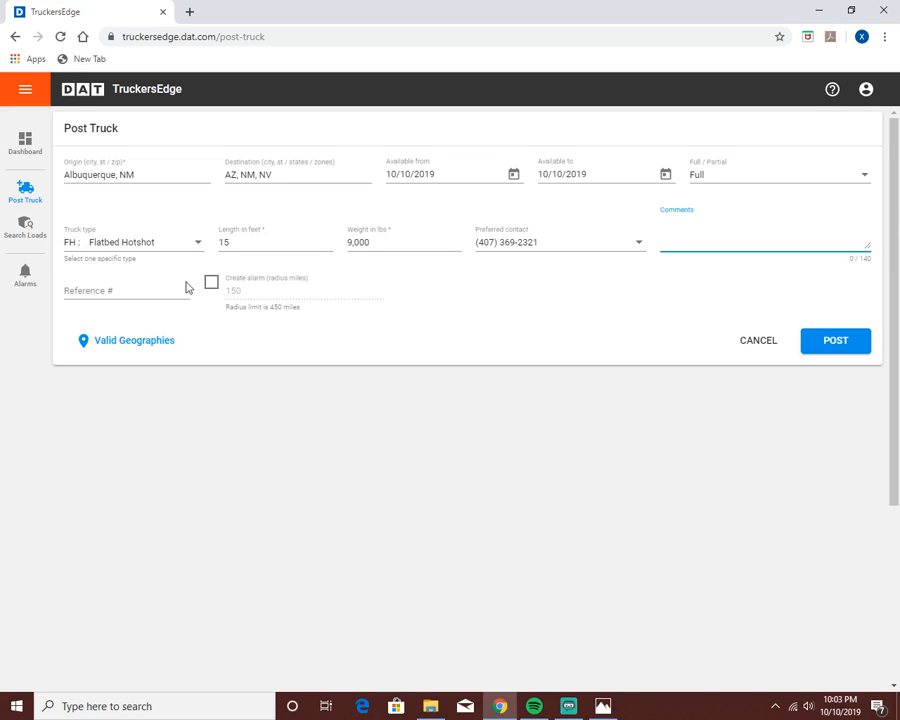
click(147, 291)
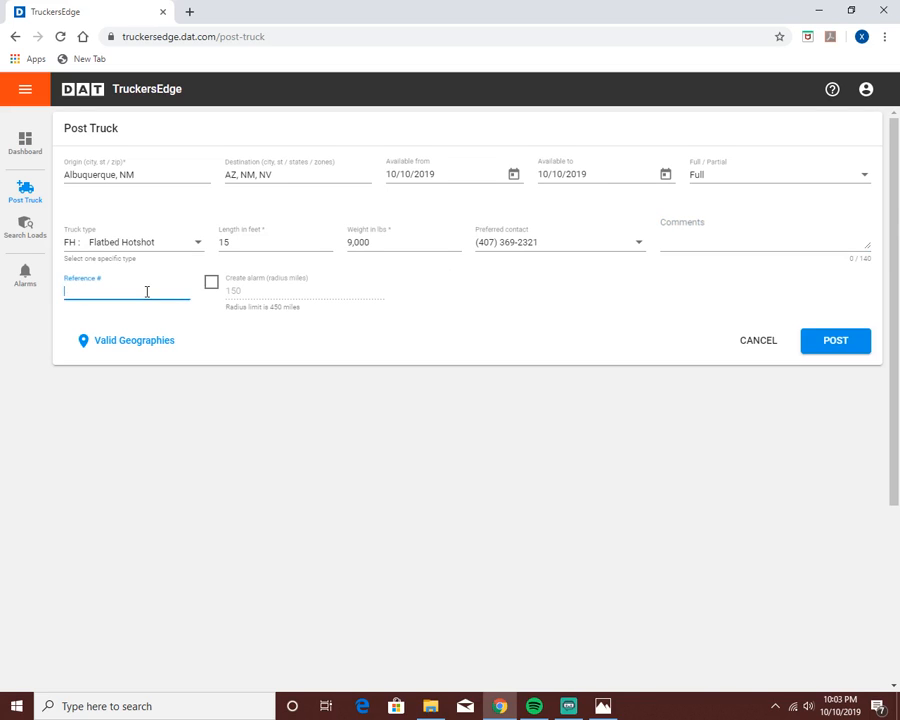
click(237, 292)
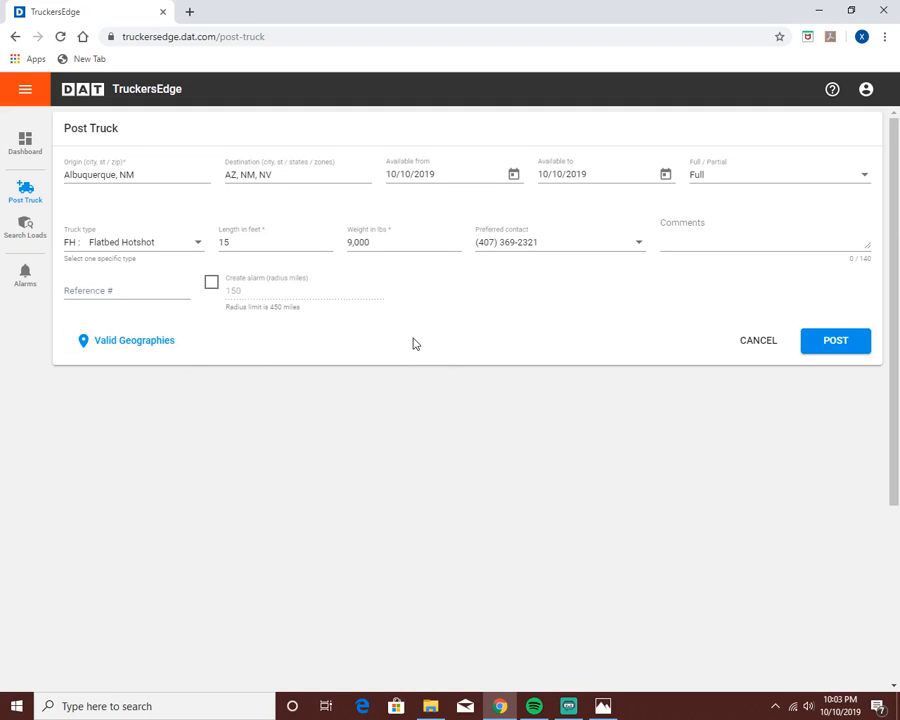
click(816, 345)
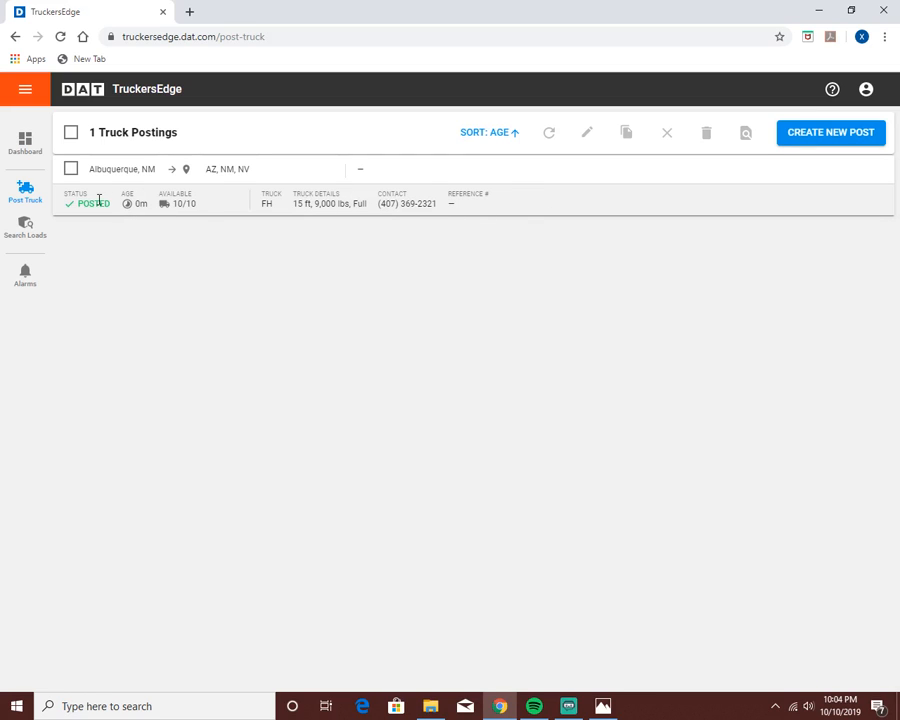
- Delete the Albuquerque, NM to AZ, NM, NV truck posting
click(71, 169)
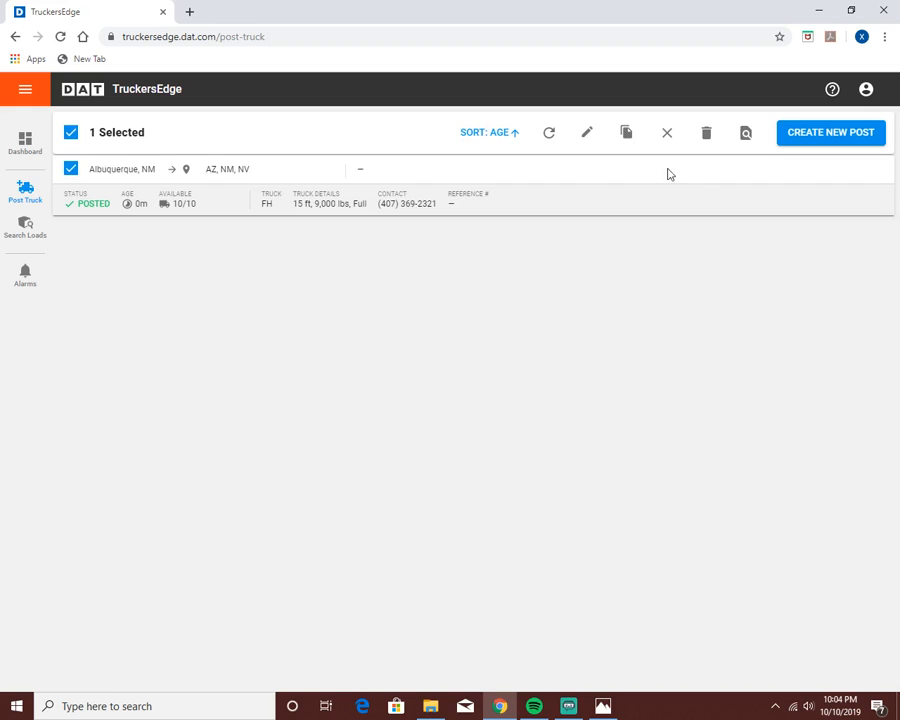
click(705, 140)
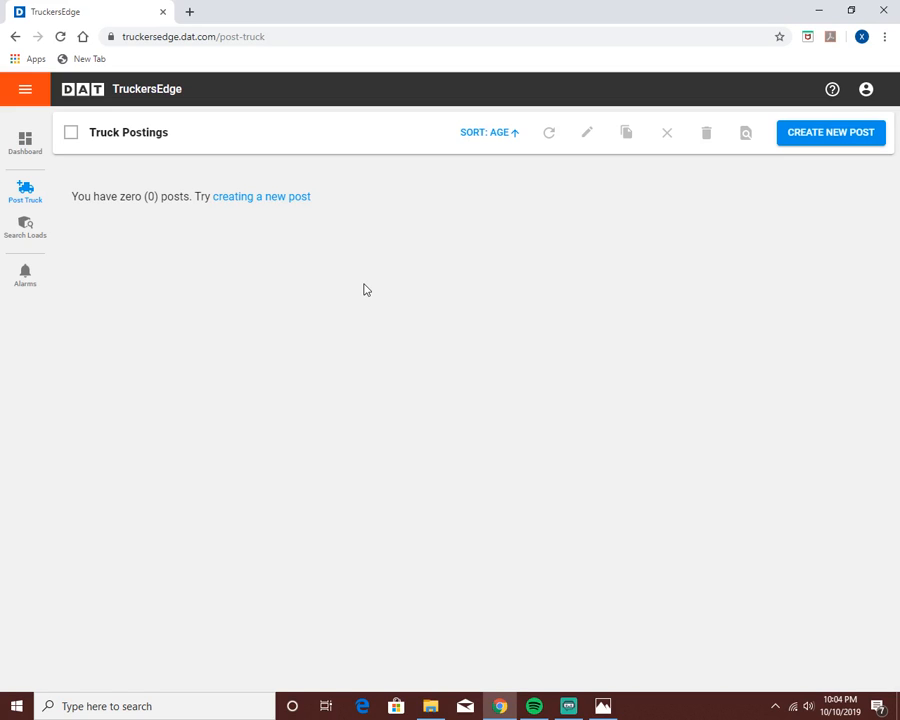
- Open the load search form and set the origin deadhead radius to 120 miles
click(25, 225)
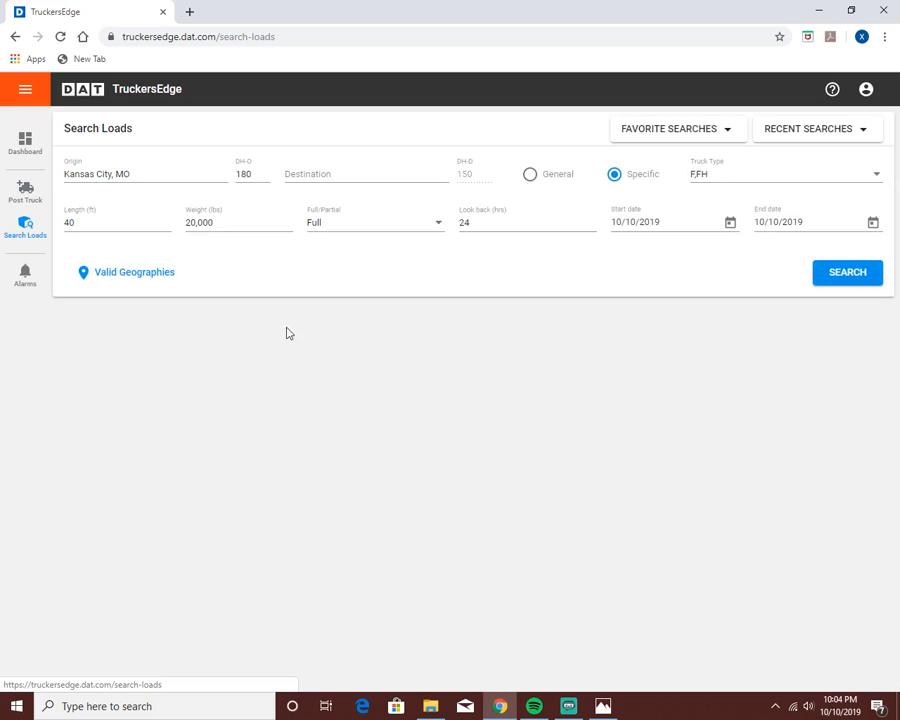
click(255, 176)
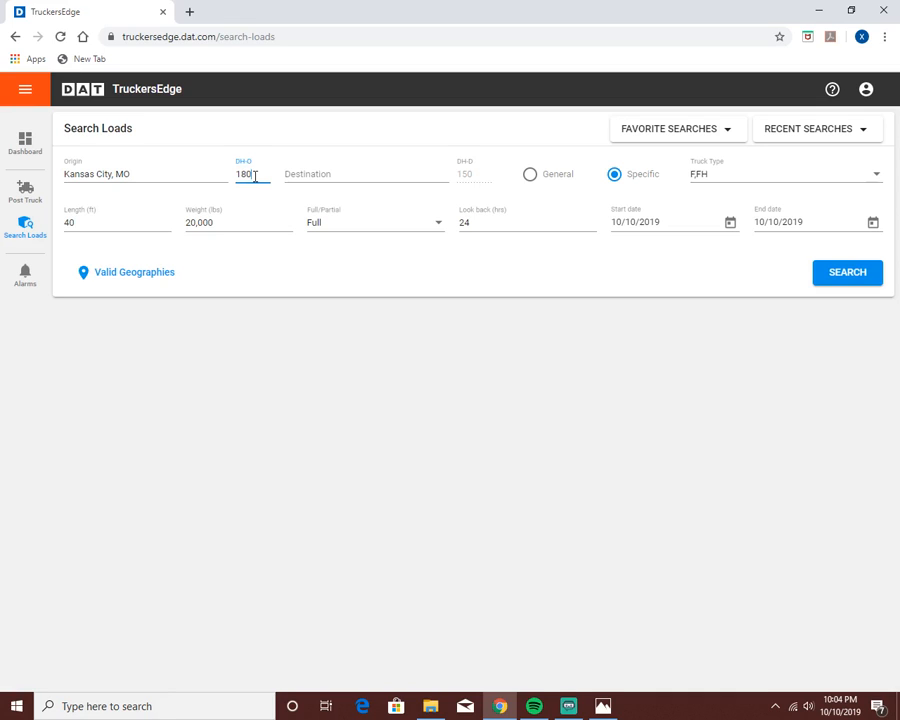
key(BackSpace)
key(BackSpace)
text(20)
- Set the load search destination to the states IL, IN, KS, MO and WI
click(301, 173)
text(mo)
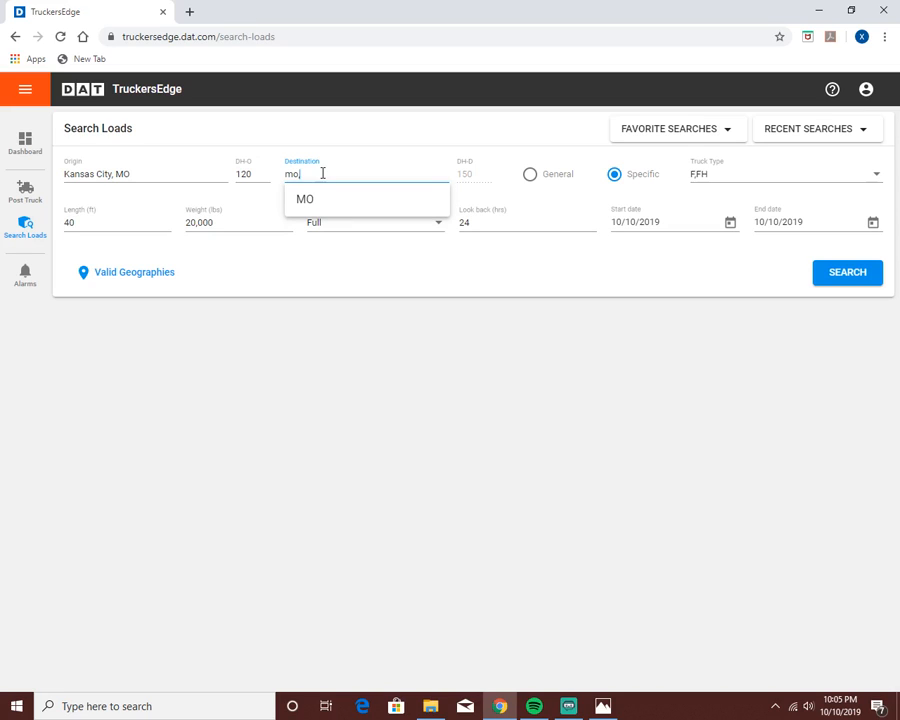
text(,il)
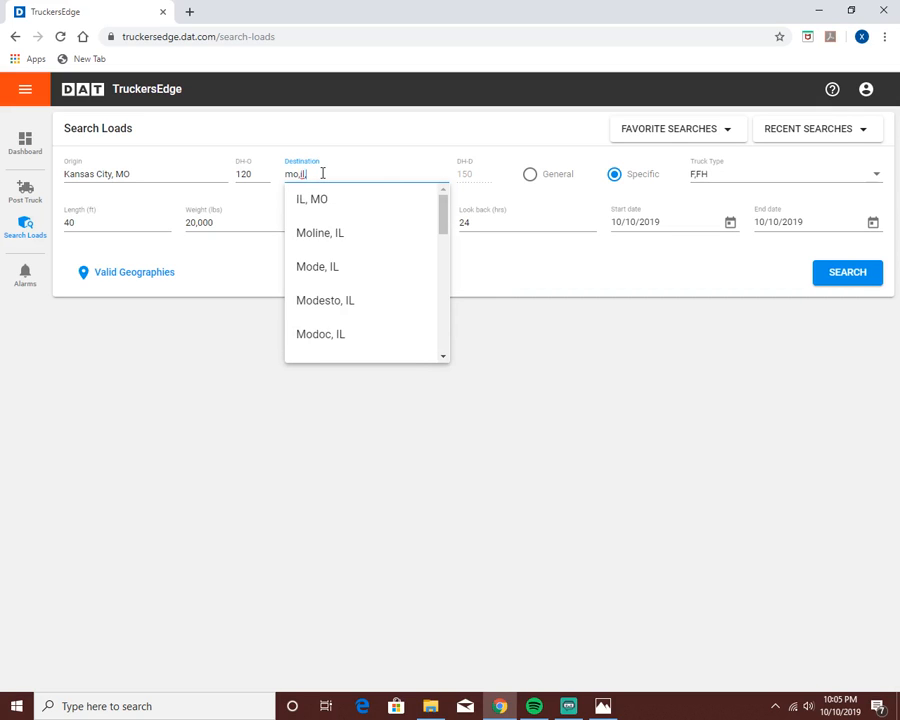
text(,ks)
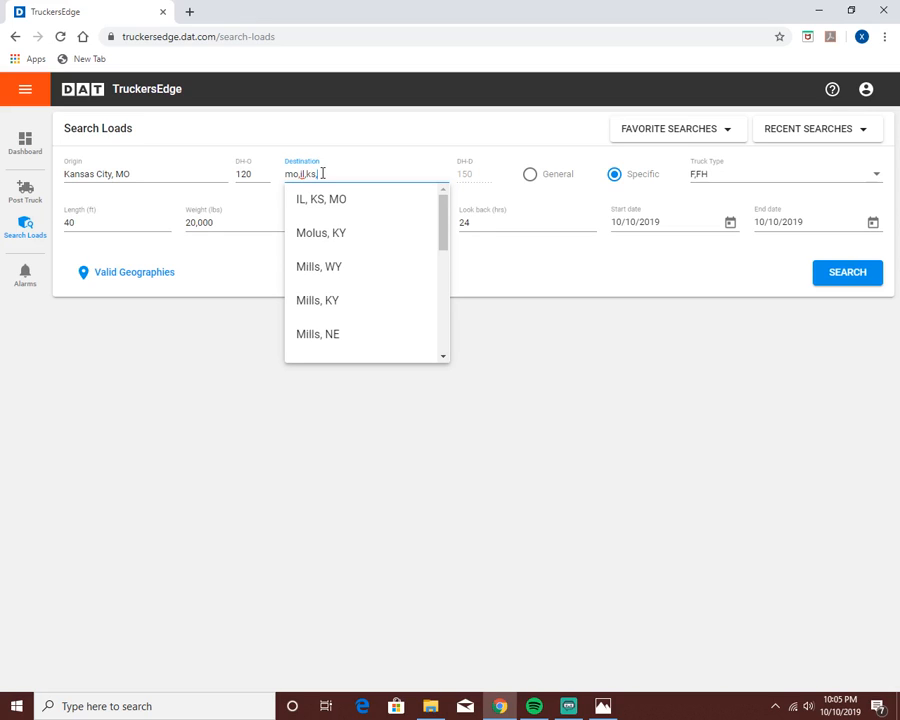
text(,in)
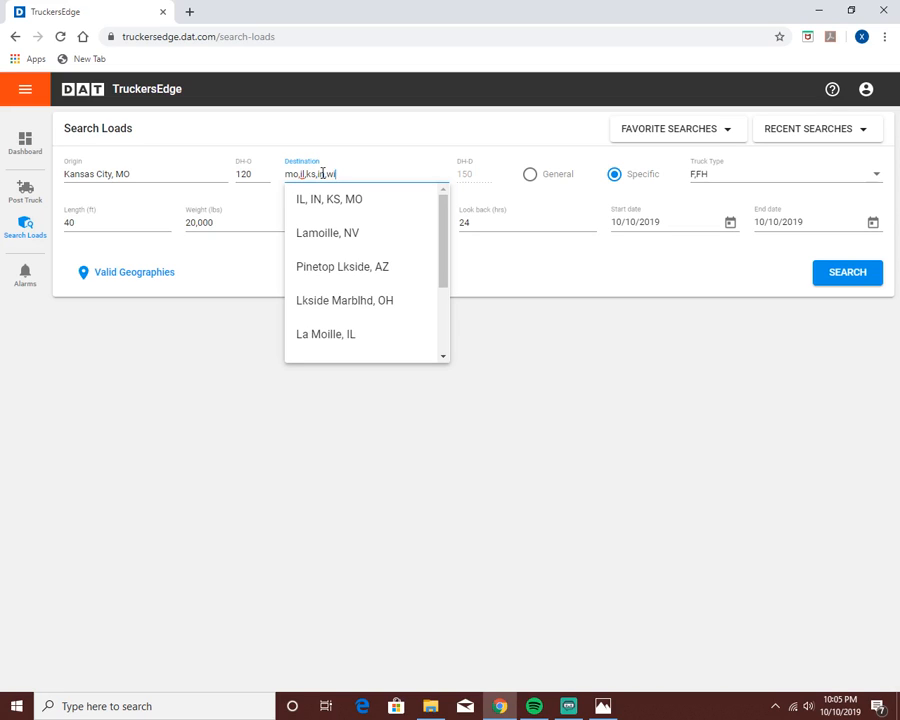
text(,wi)
key(Return)
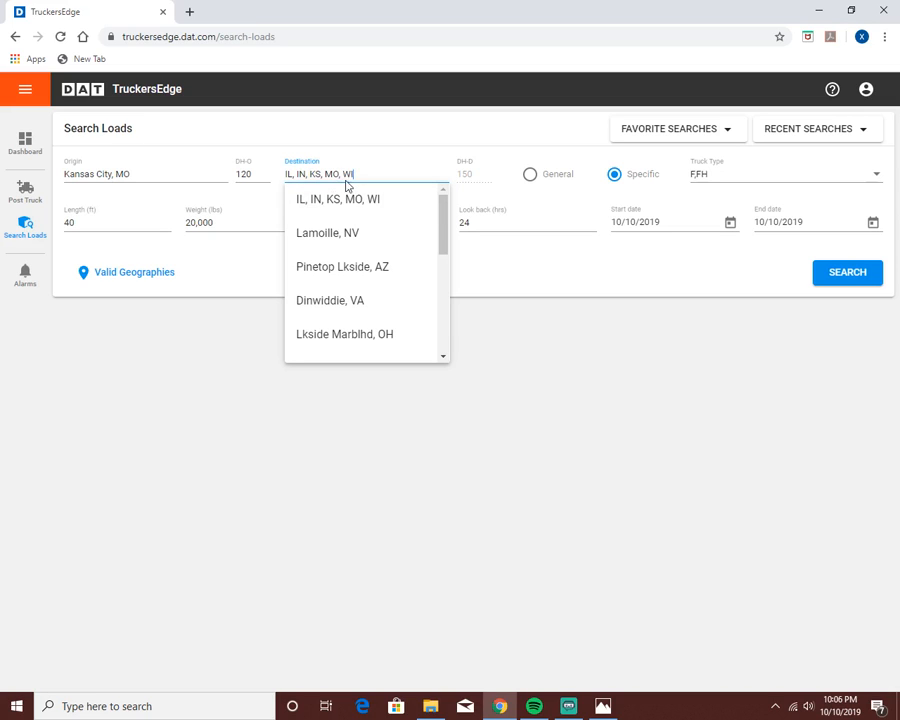
click(468, 183)
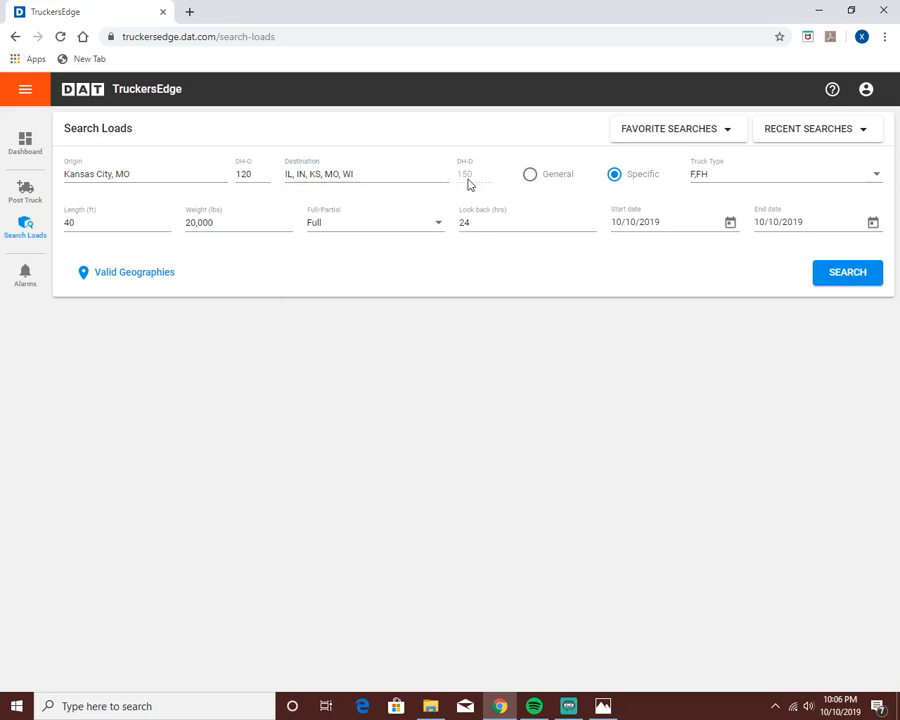
- Switch the truck type filter to General and review the general equipment categories
click(531, 175)
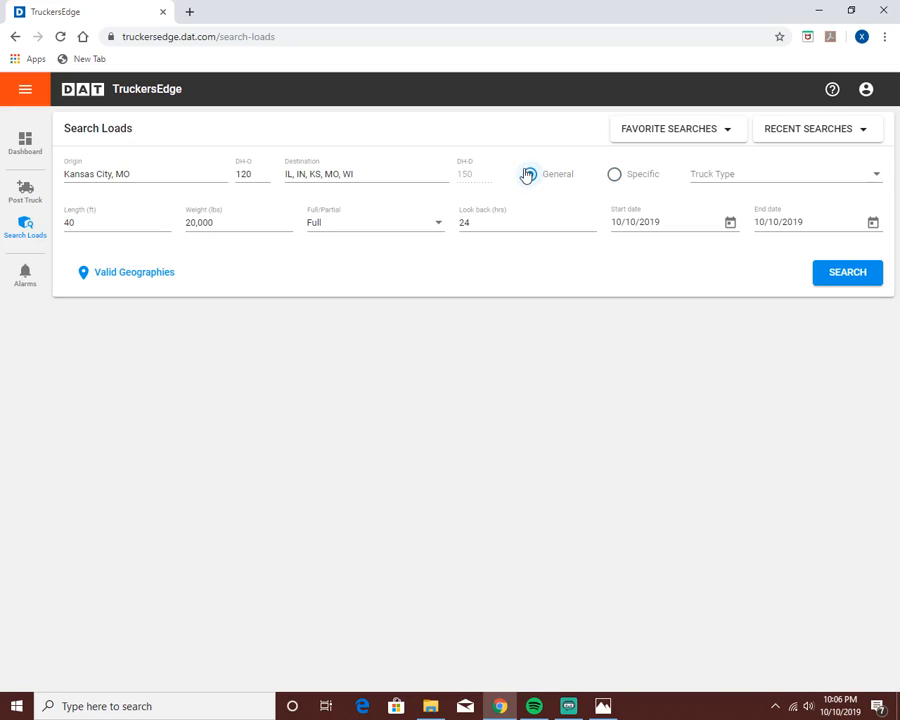
click(716, 178)
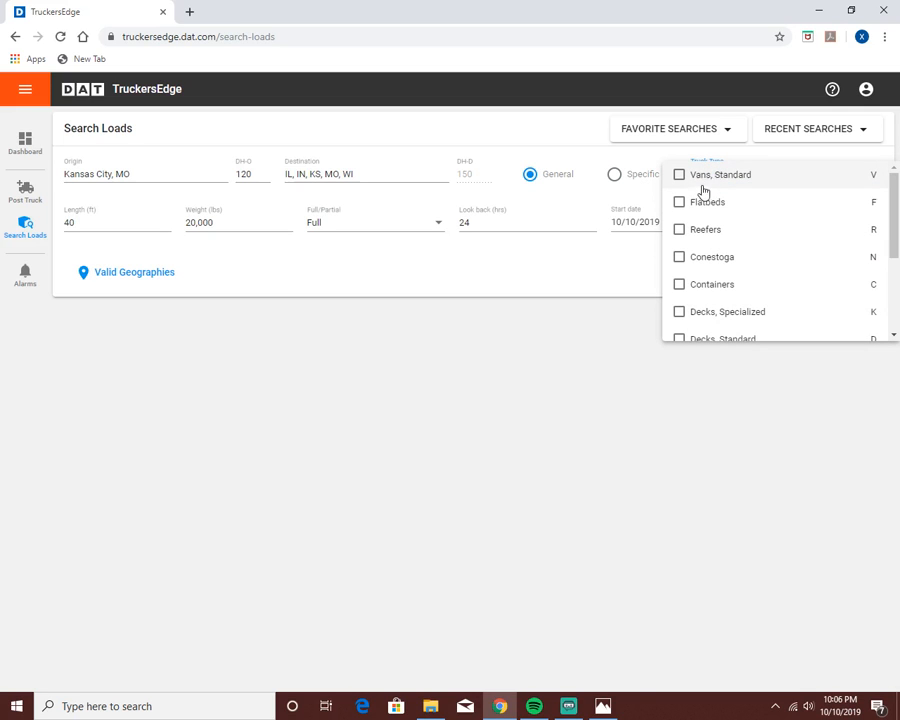
scroll(696, 212, down, 1)
scroll(698, 212, up, 2)
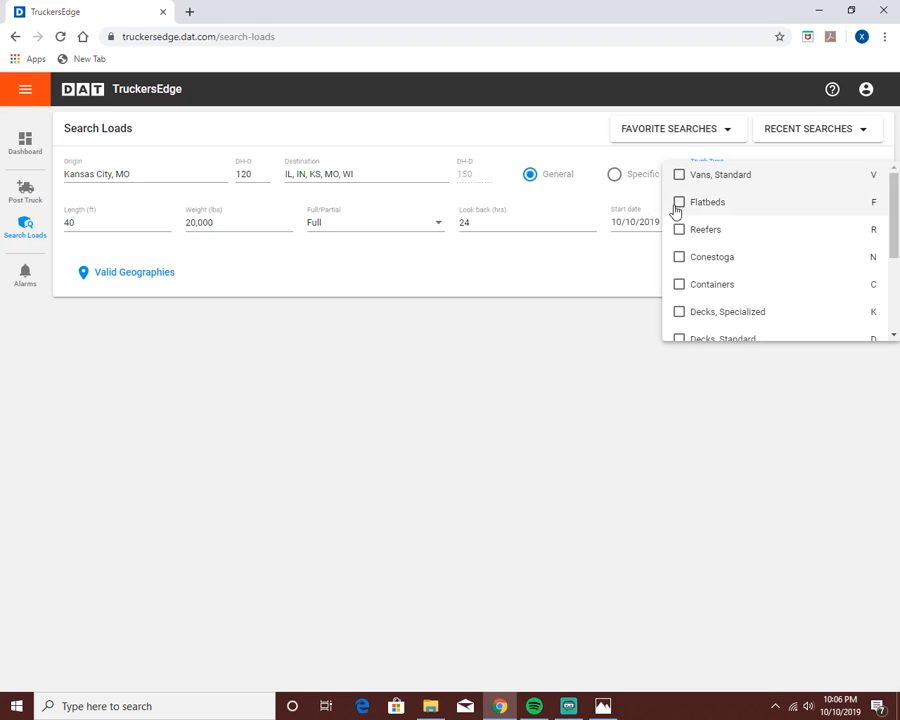
click(615, 177)
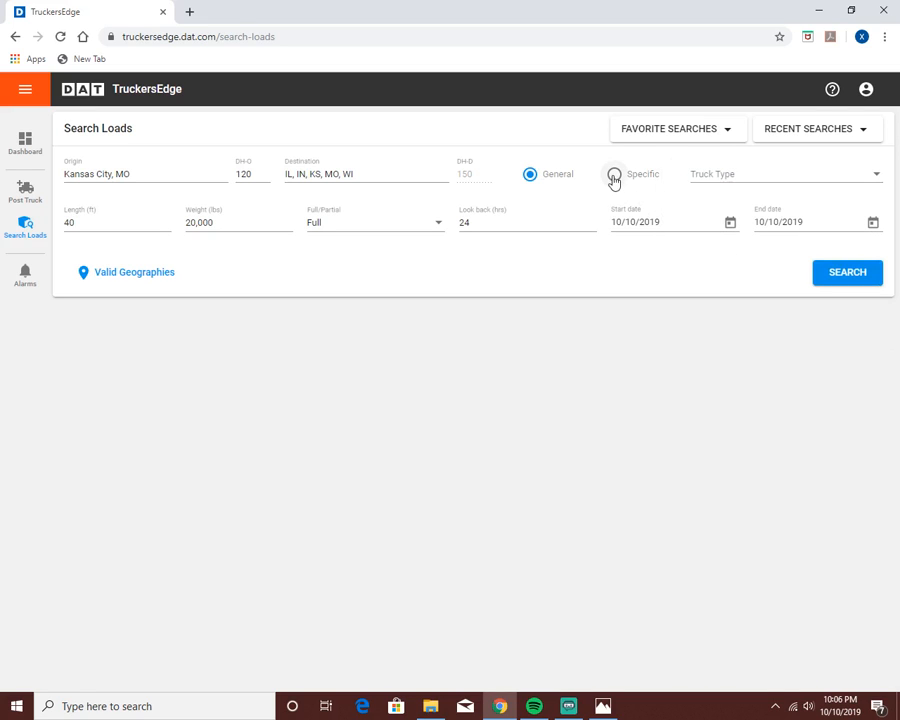
- Set the truck type filter to Specific and review the flatbed variants, keeping Flatbed and Flatbed Hotshot selected
click(614, 176)
click(714, 178)
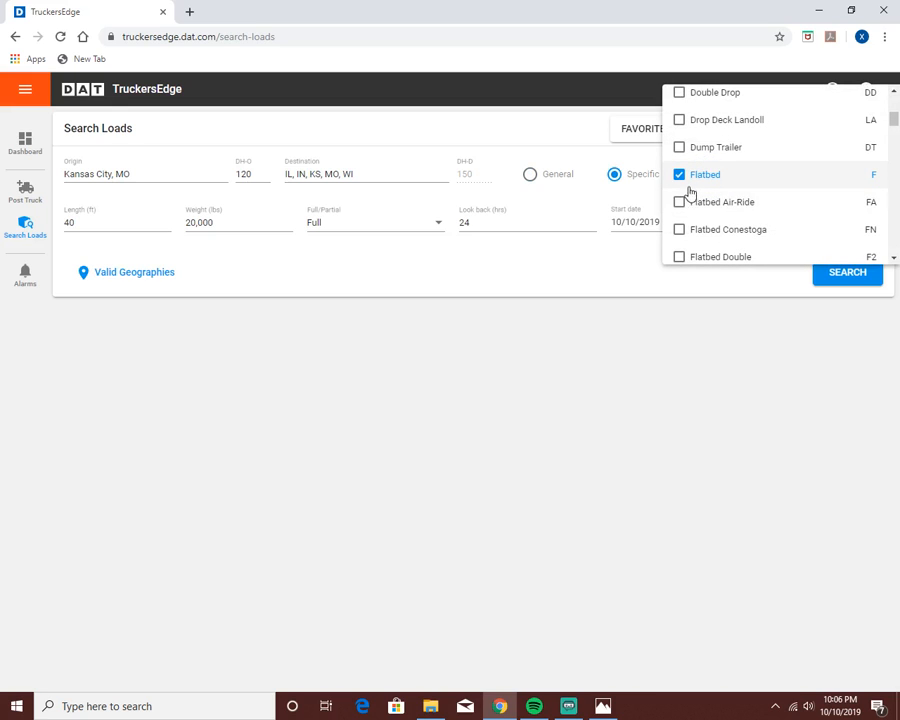
scroll(711, 195, down, 3)
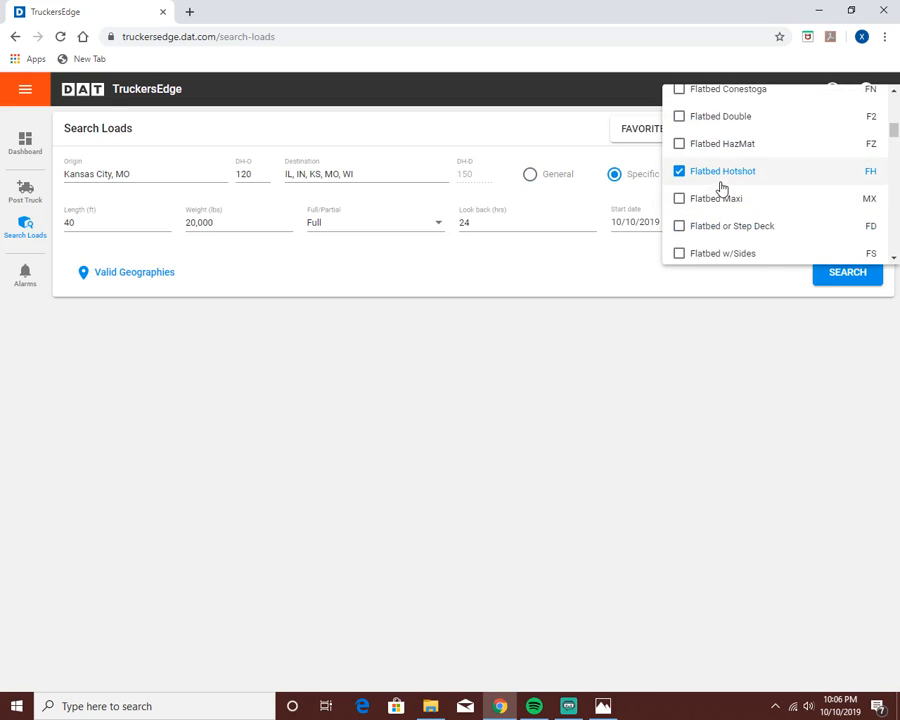
scroll(722, 188, down, 1)
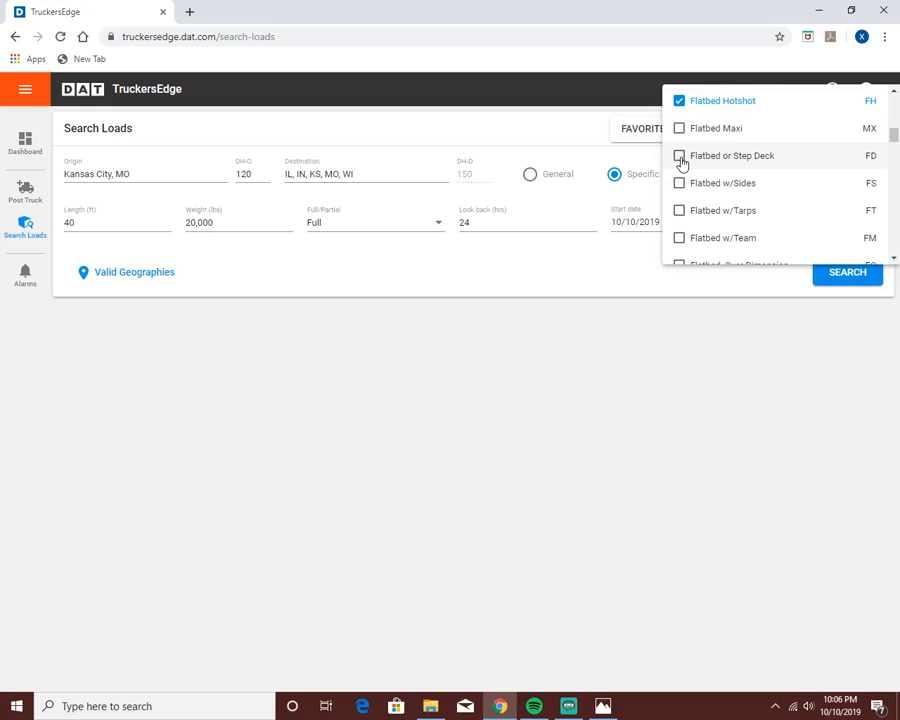
click(612, 180)
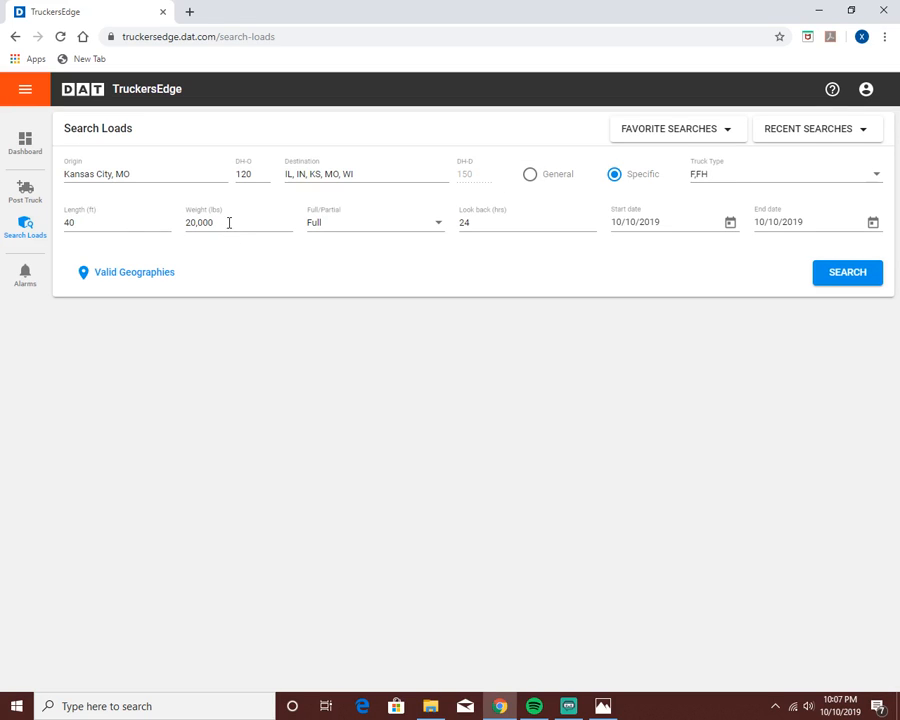
- Set the load search to include both full and partial loads
click(345, 227)
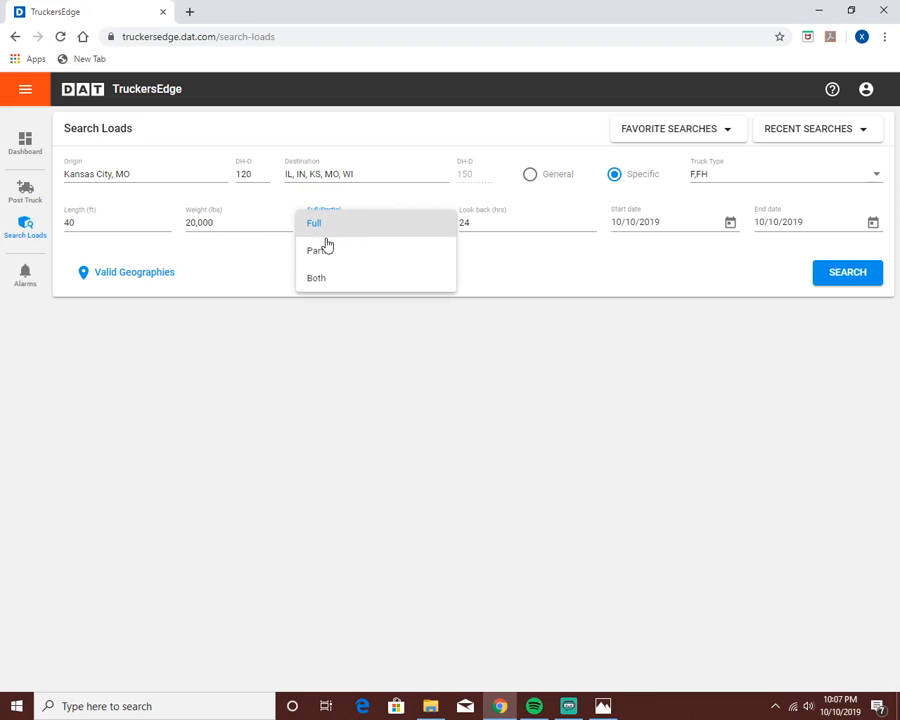
click(316, 278)
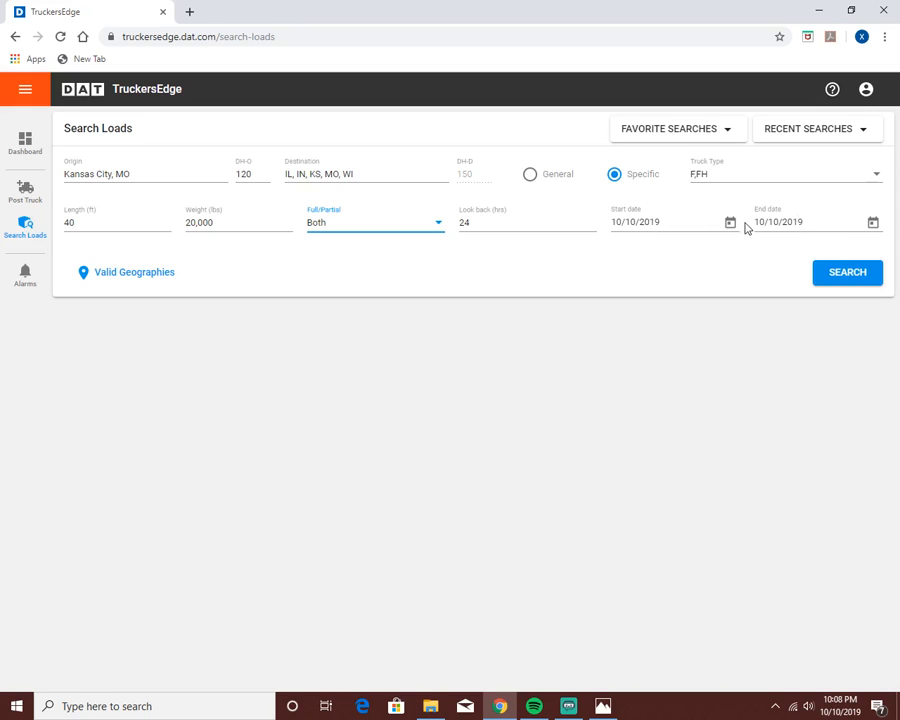
- Set the load search's end date to 10/11/2019, run the search and look over the results
click(871, 224)
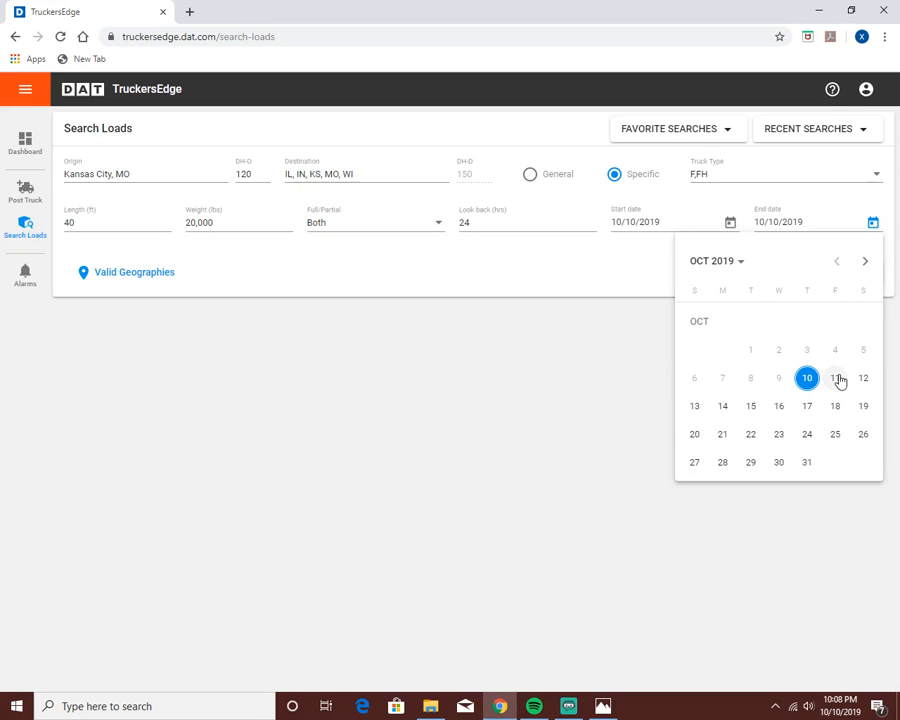
click(836, 378)
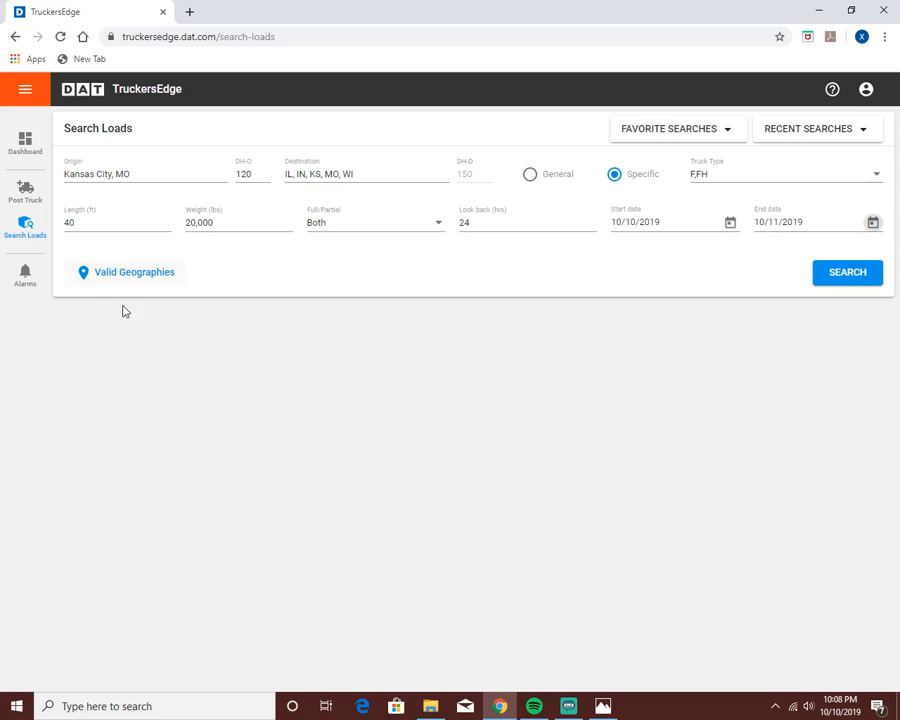
click(824, 282)
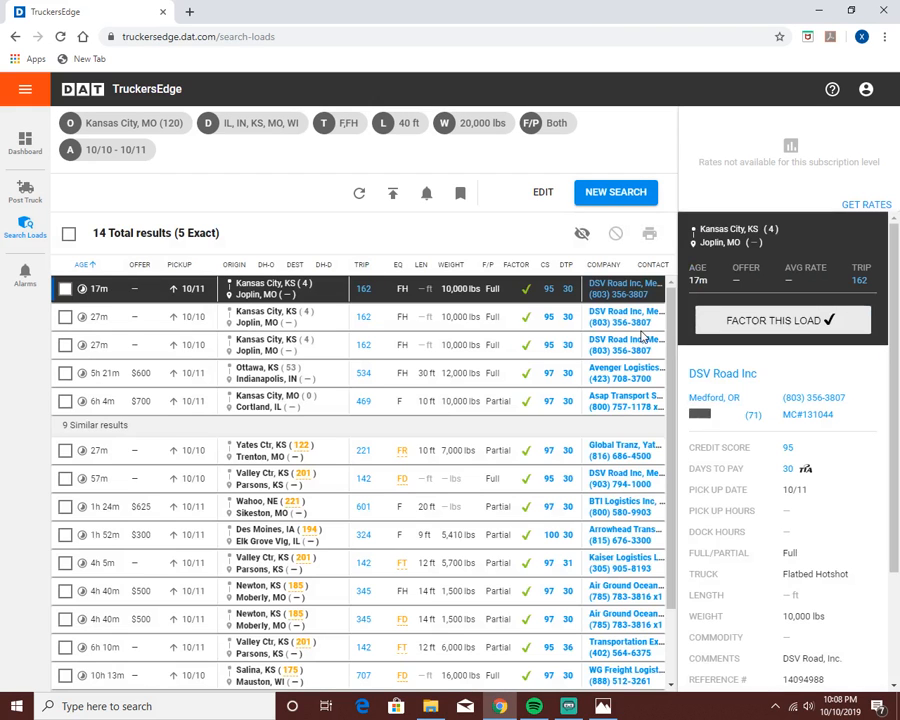
scroll(172, 326, down, 1)
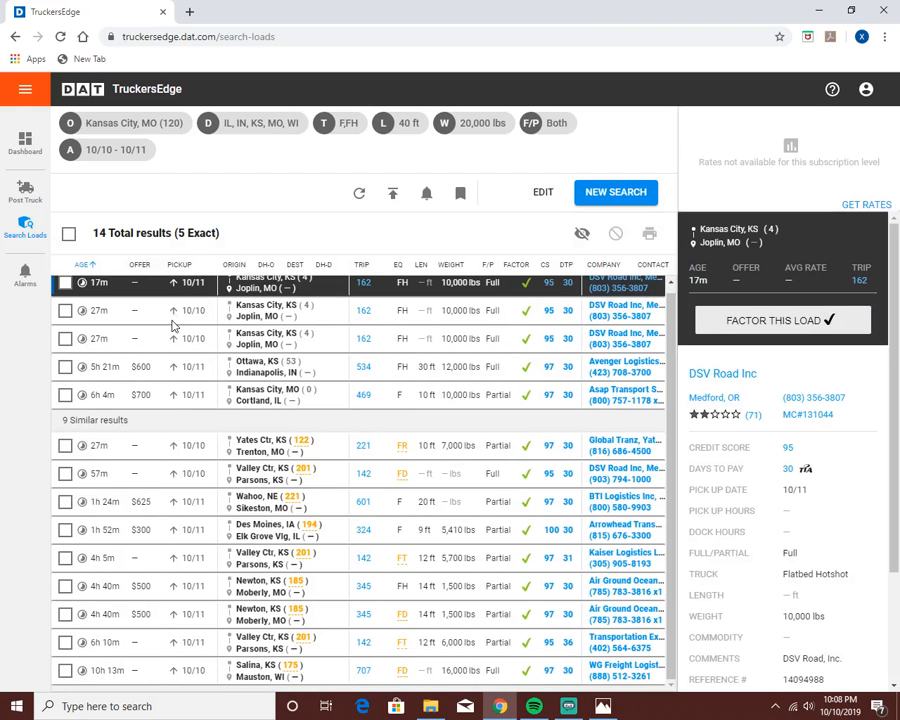
scroll(172, 326, up, 1)
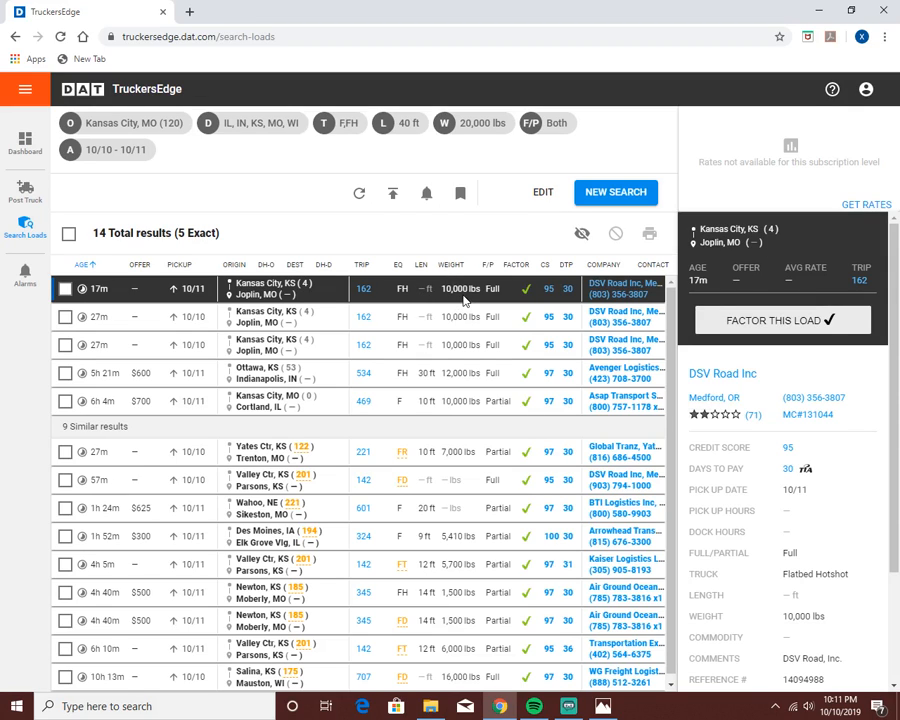
- Sort the load results by credit score and view the credit profile of Avenger Logistics, closing it when done
click(546, 268)
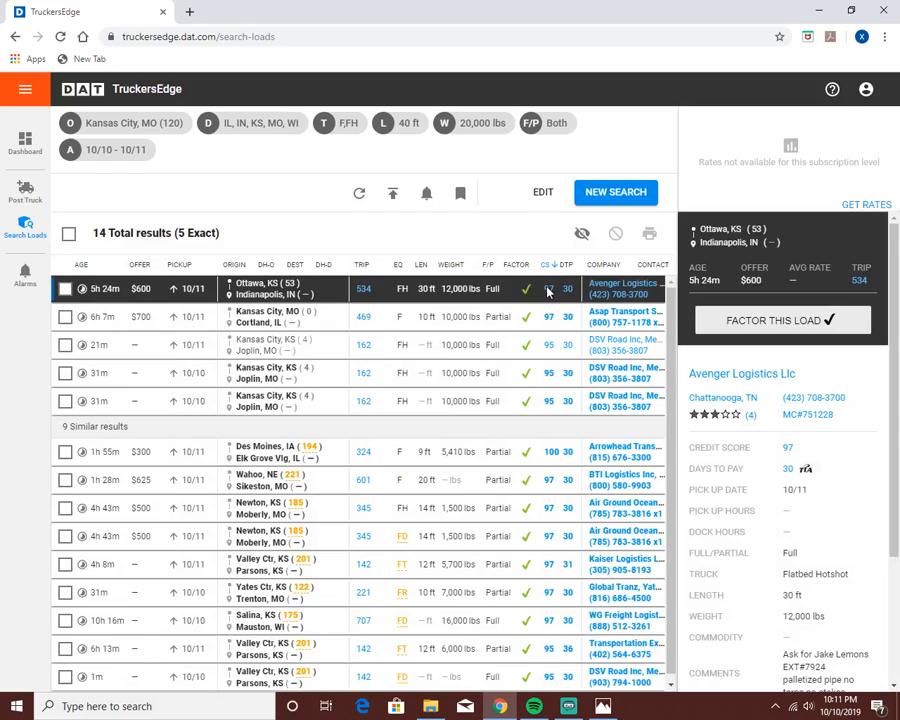
click(547, 290)
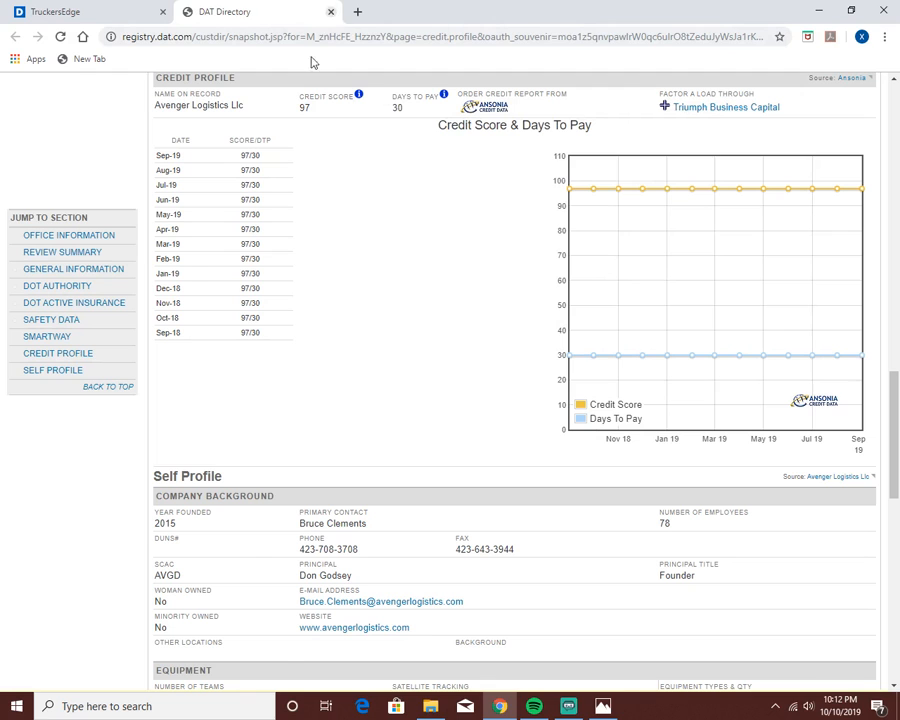
click(330, 13)
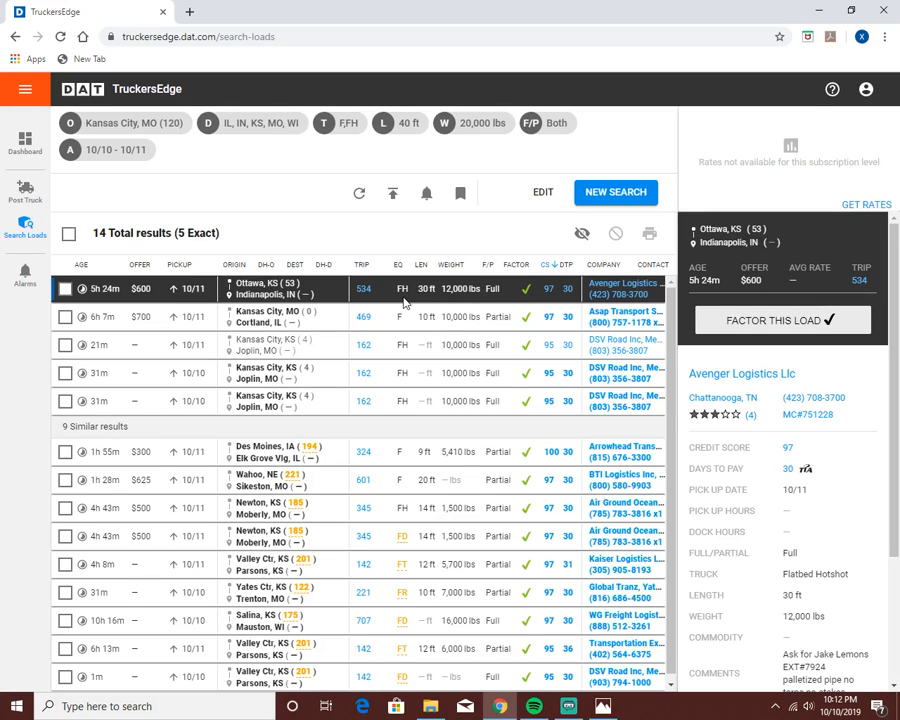
- Examine the full details of the Kansas City, MO to Cortland, IL load, including its comments
click(375, 318)
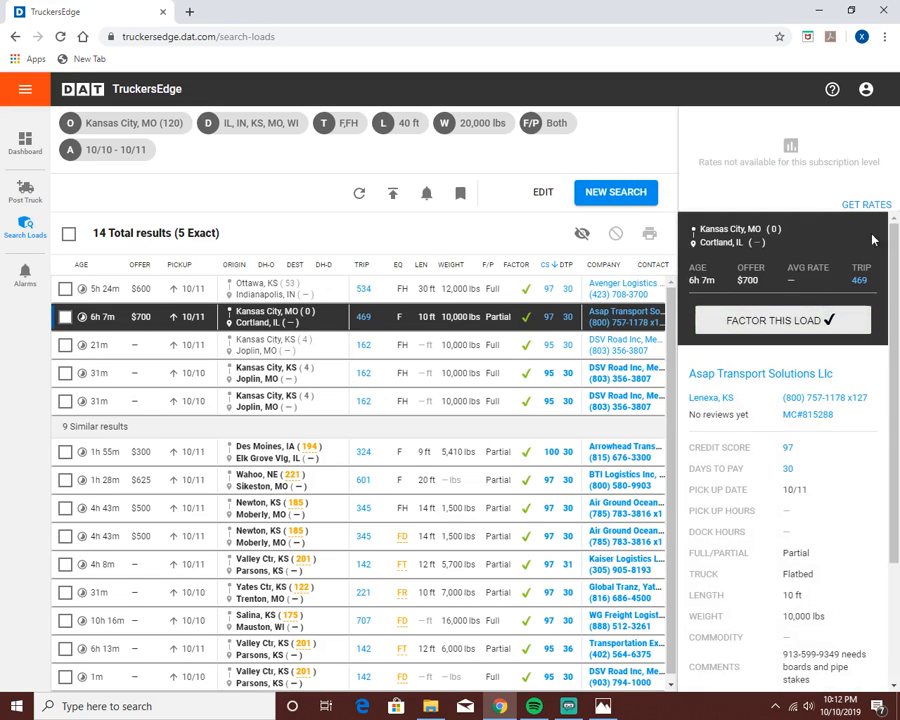
scroll(816, 462, down, 1)
scroll(816, 462, down, 1)
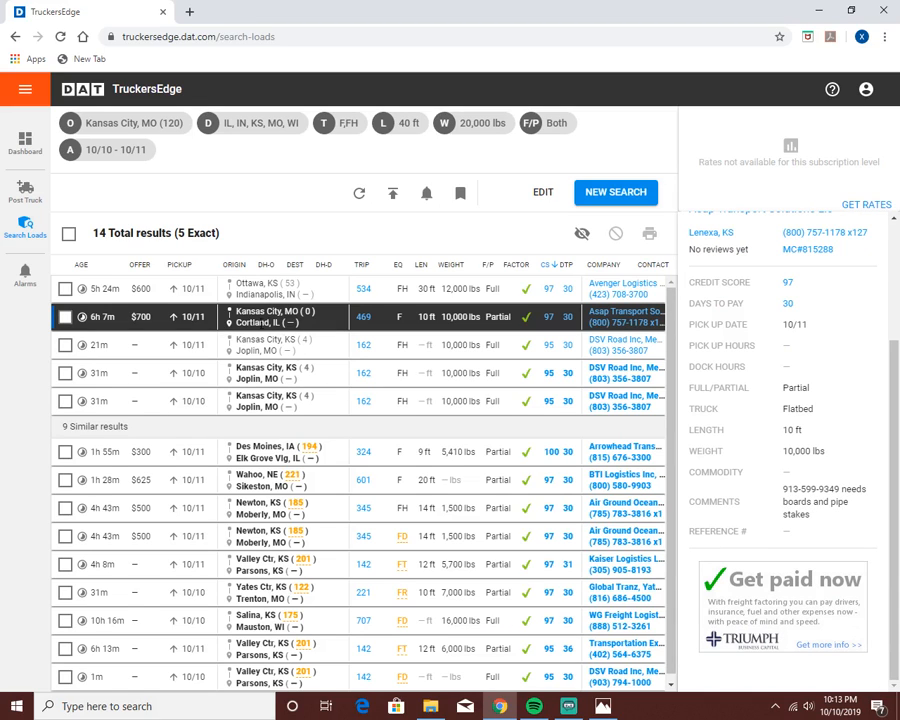
scroll(840, 405, up, 3)
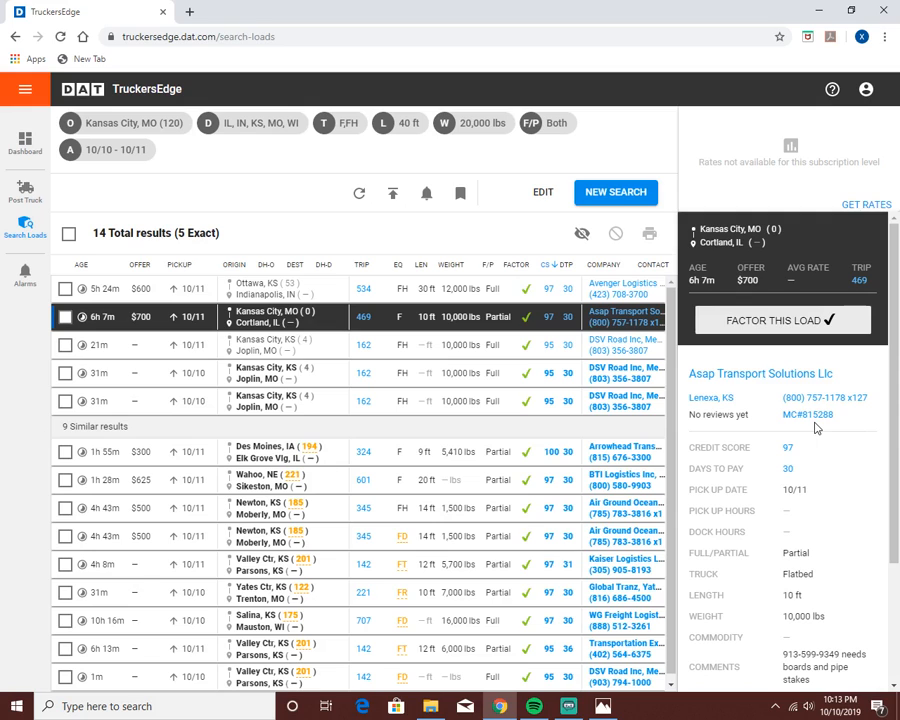
- Examine the details of the DSV Road Inc loads from Kansas City, KS to Joplin, MO and look over the similar results
click(436, 355)
click(434, 372)
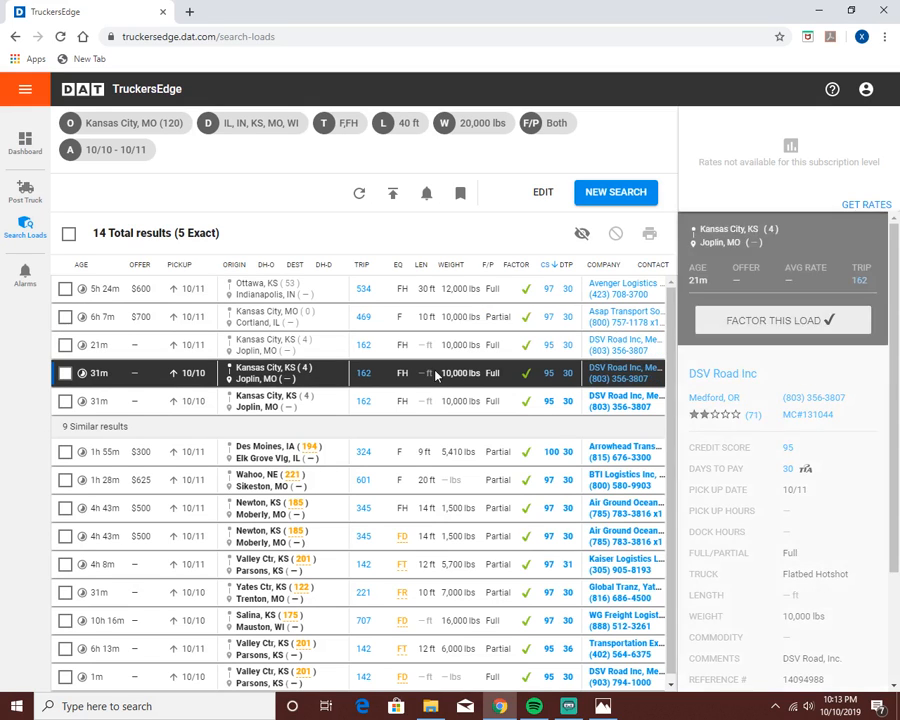
click(429, 398)
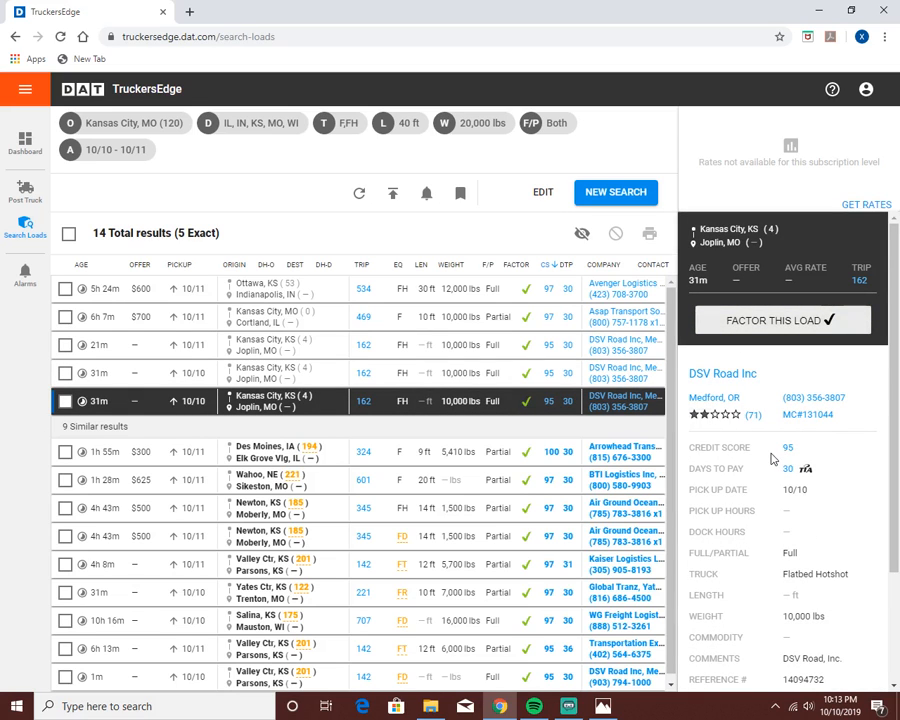
scroll(412, 418, down, 1)
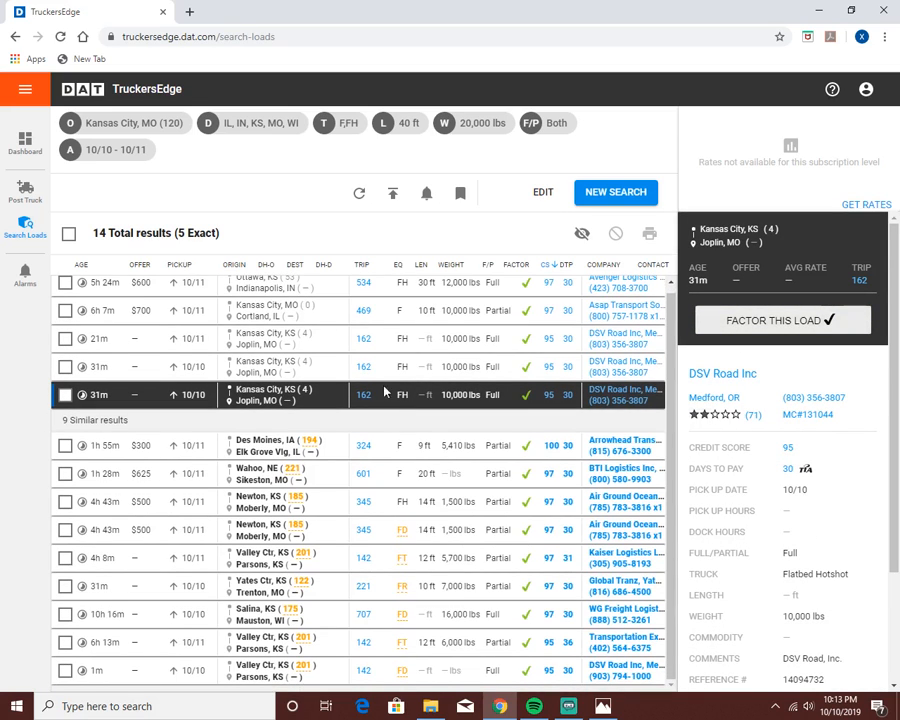
scroll(436, 456, up, 1)
scroll(438, 456, down, 1)
- Reopen the search criteria to review the specific truck types, and return to the results without changing the search
click(545, 193)
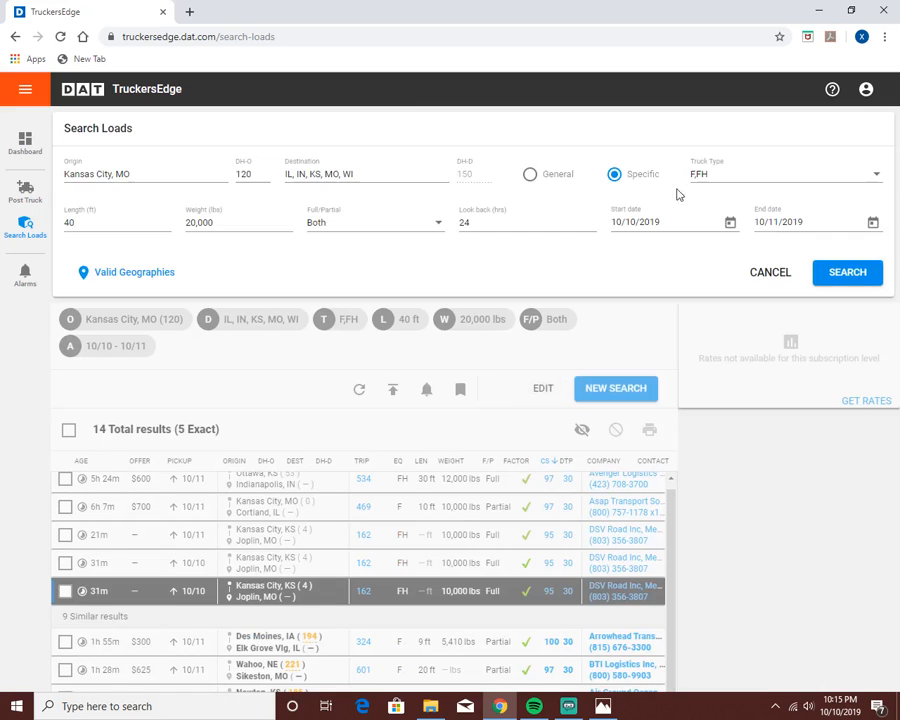
click(708, 179)
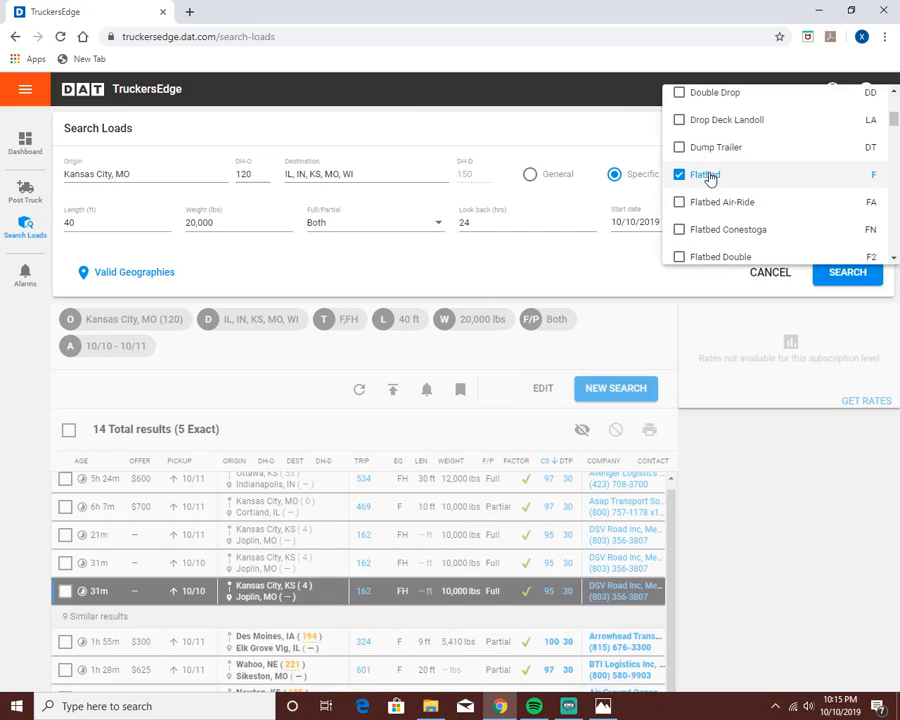
scroll(725, 200, down, 1)
scroll(728, 202, up, 1)
scroll(727, 202, up, 1)
scroll(727, 202, down, 3)
scroll(727, 202, down, 2)
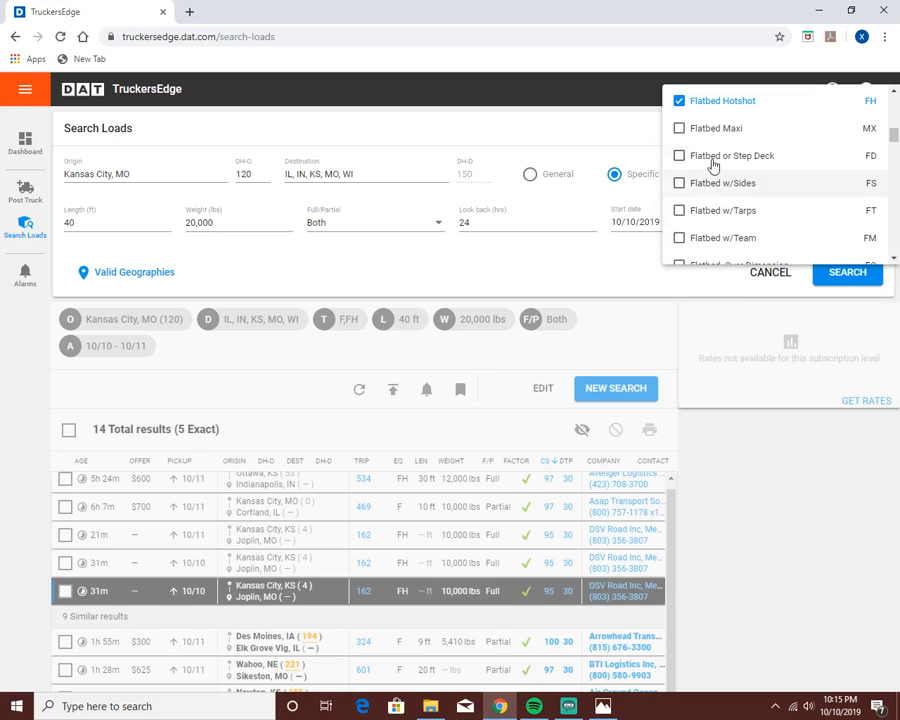
scroll(700, 145, down, 2)
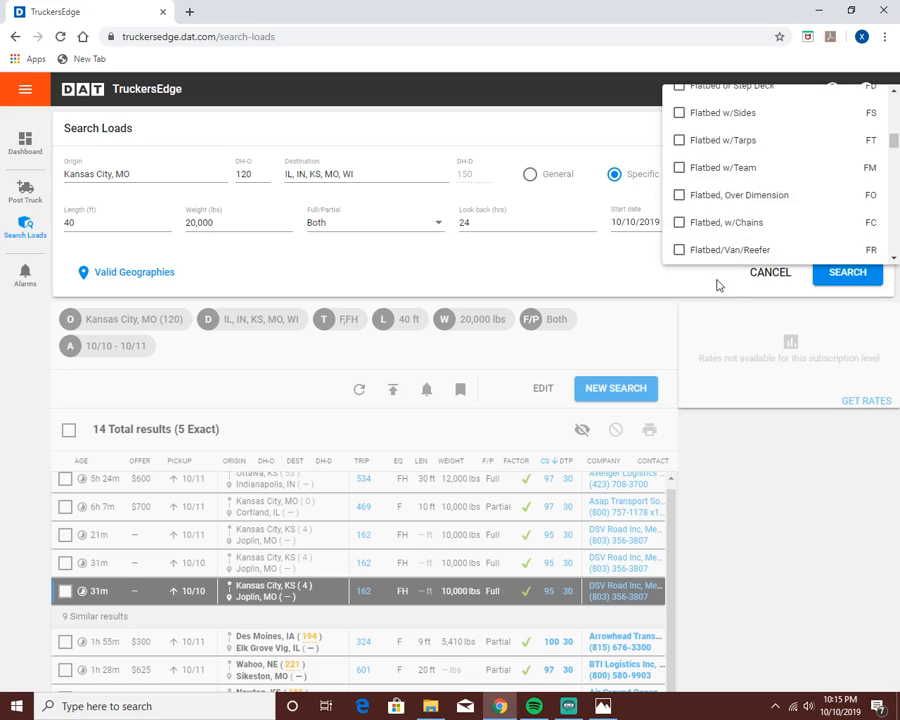
scroll(700, 160, down, 3)
scroll(703, 175, down, 10)
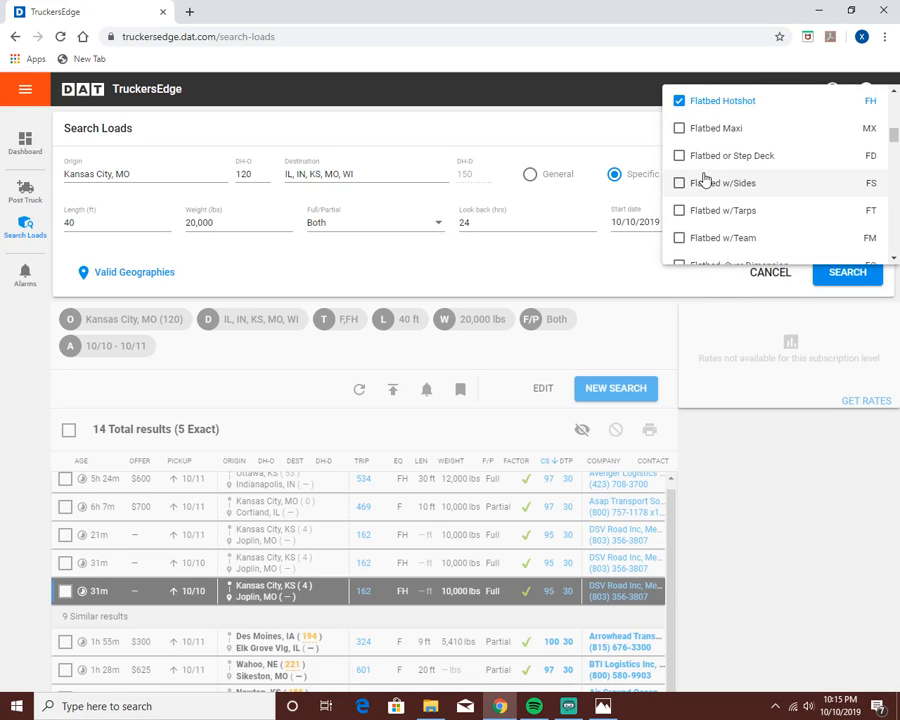
scroll(840, 176, down, 2)
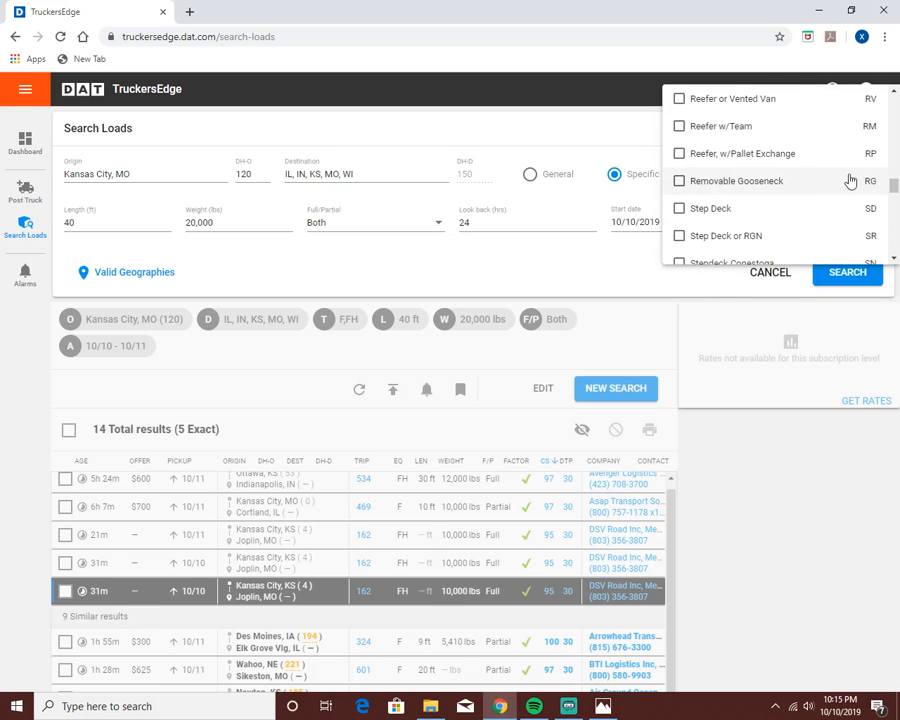
scroll(852, 160, down, 2)
scroll(840, 188, down, 2)
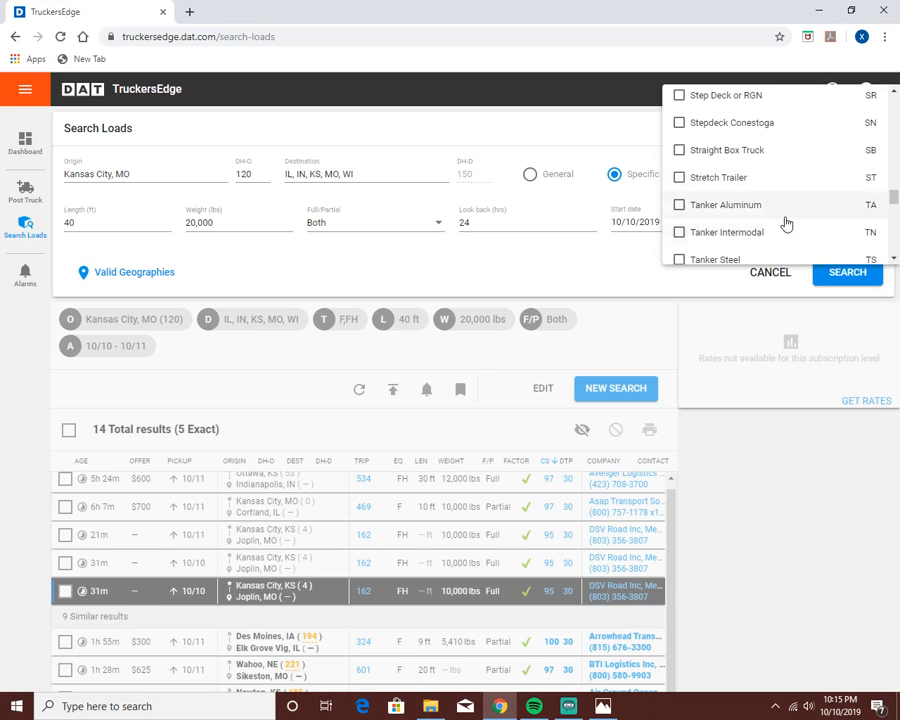
scroll(771, 217, up, 15)
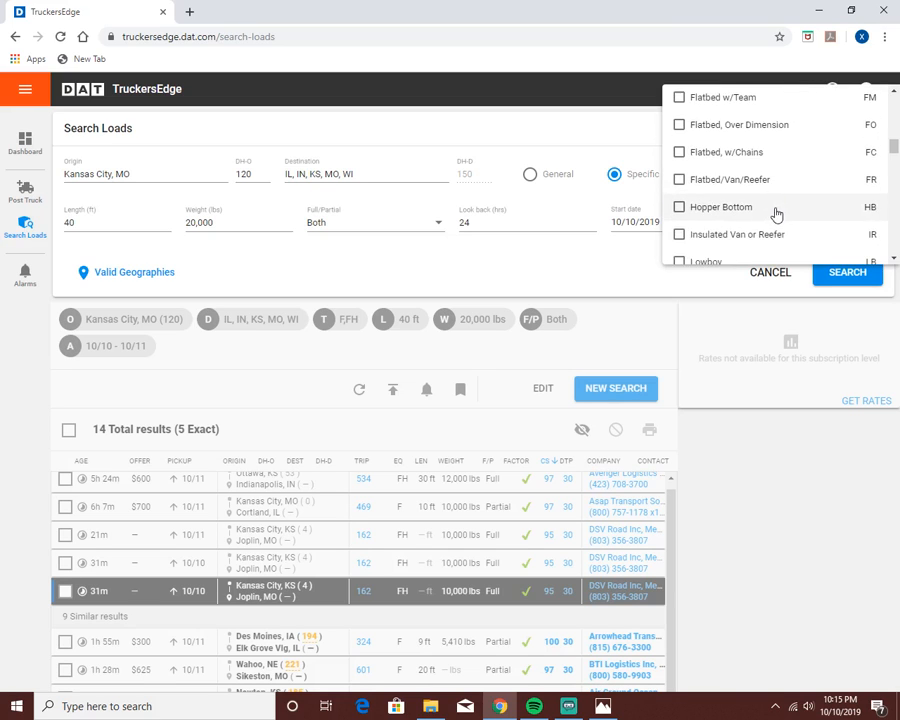
click(609, 146)
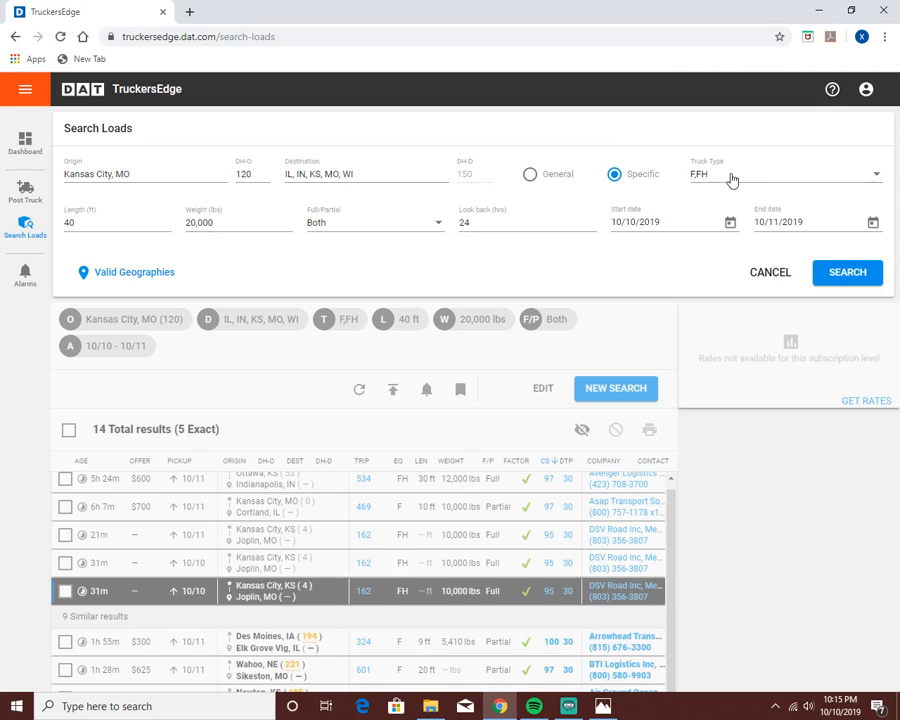
click(731, 179)
click(626, 155)
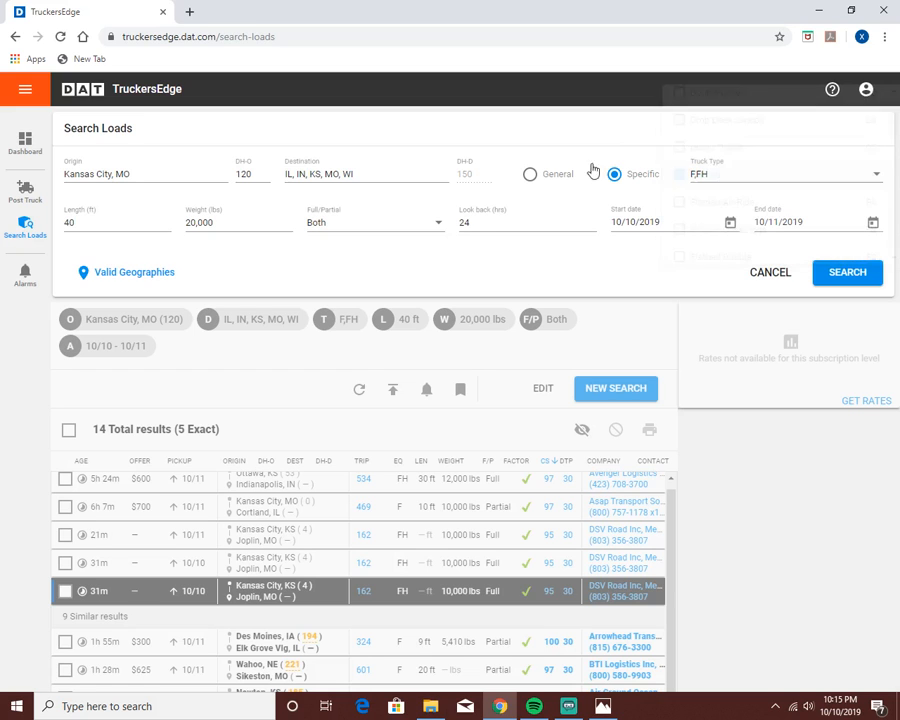
click(750, 276)
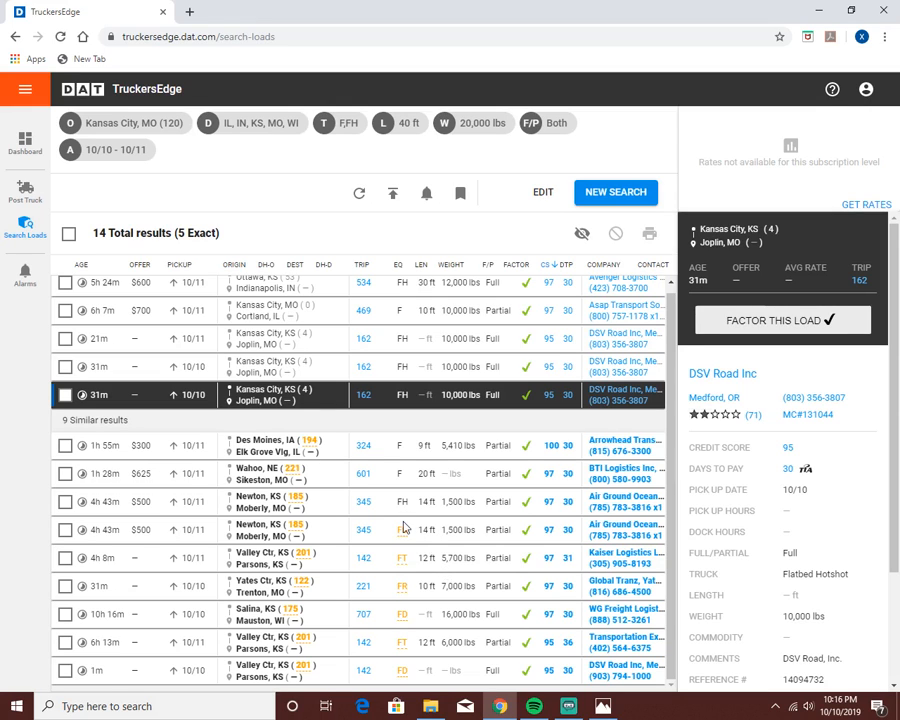
scroll(402, 521, up, 1)
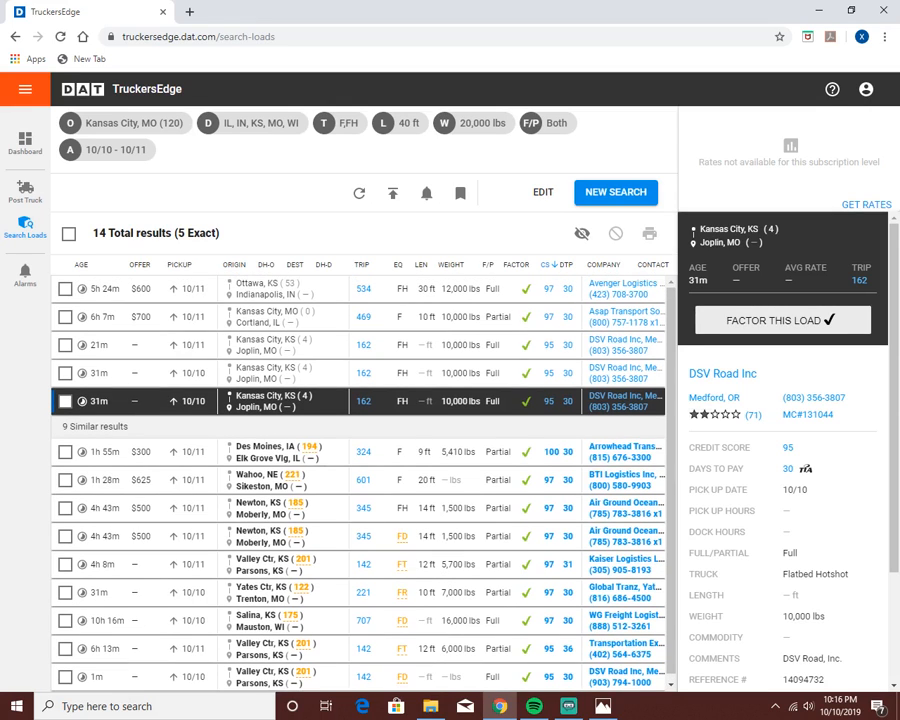
- Show the dashboard's National Load Counts for Flatbeds instead of Vans, Standard and review the inbound and outbound counts by state
click(30, 145)
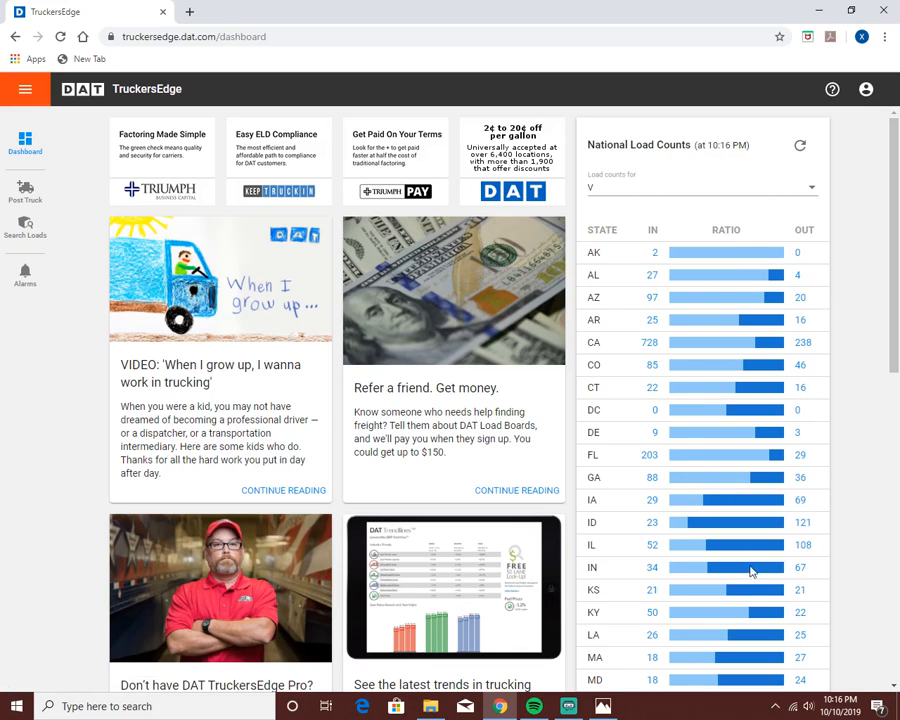
click(729, 195)
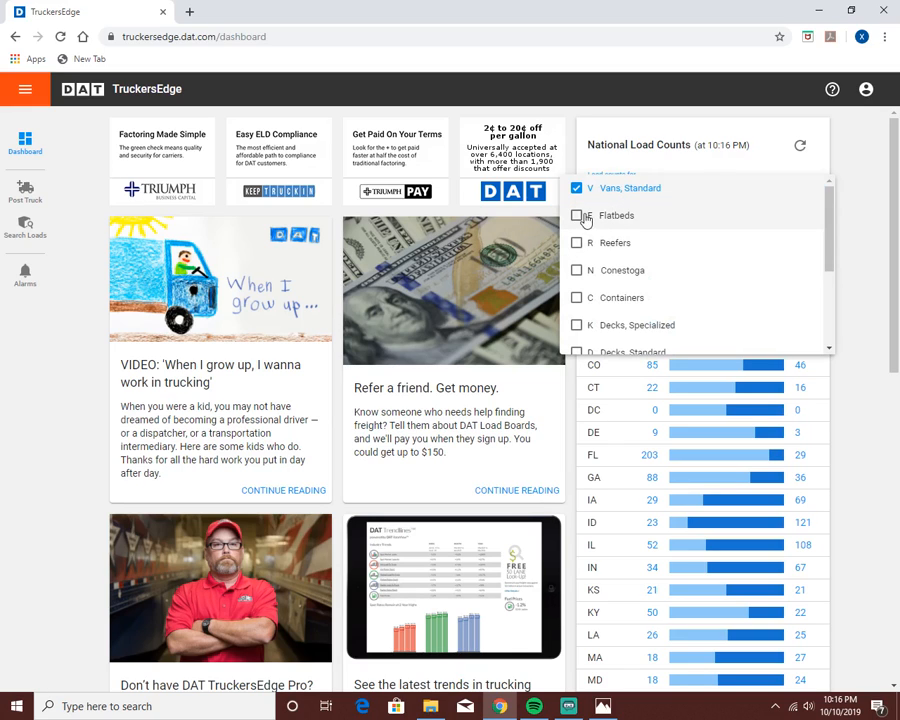
click(579, 218)
click(576, 189)
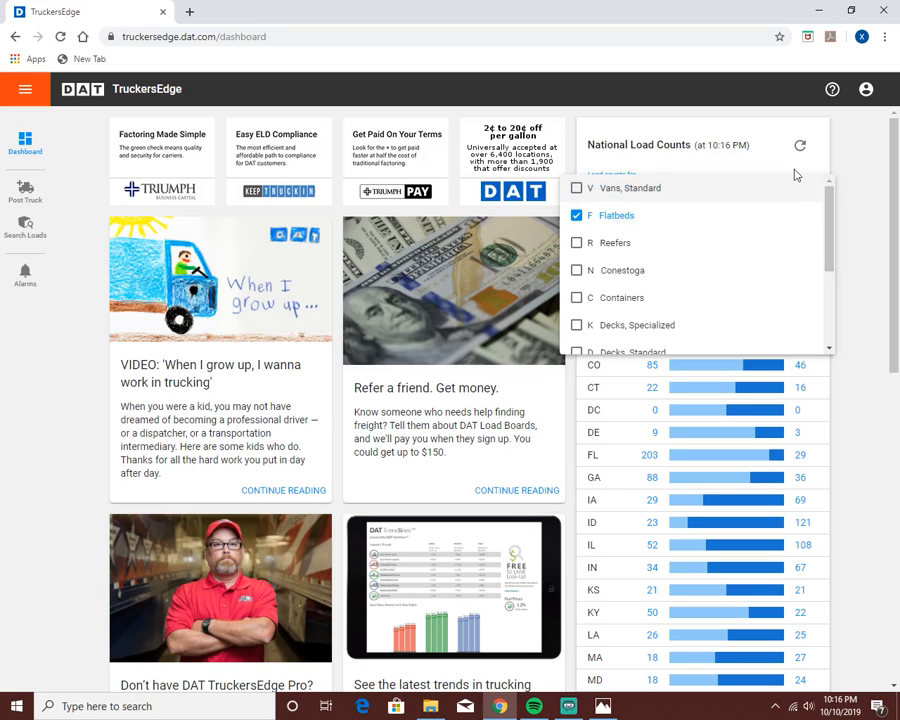
click(860, 172)
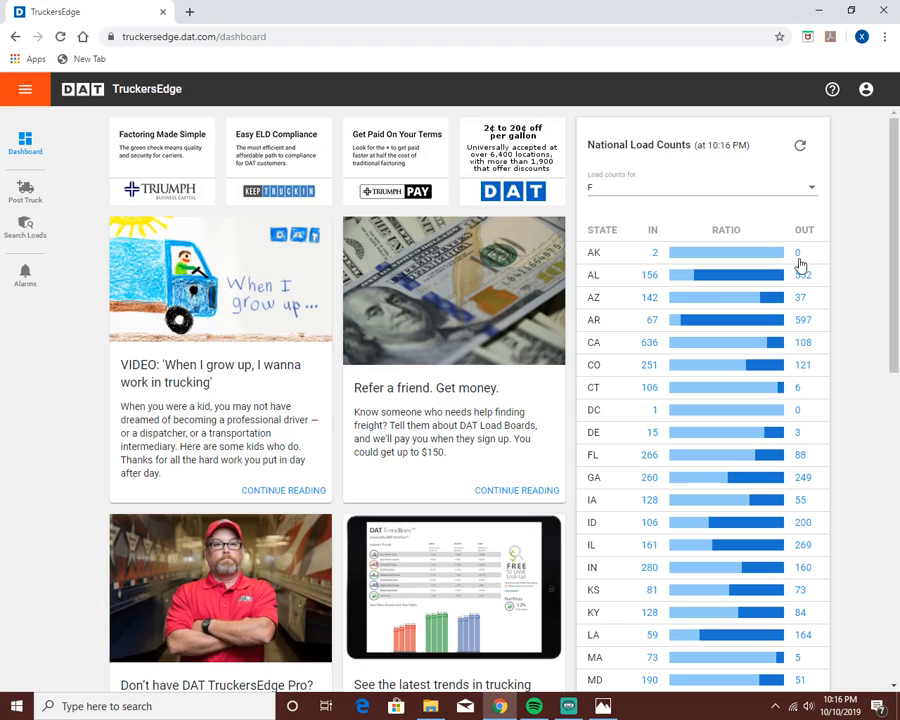
scroll(690, 344, down, 3)
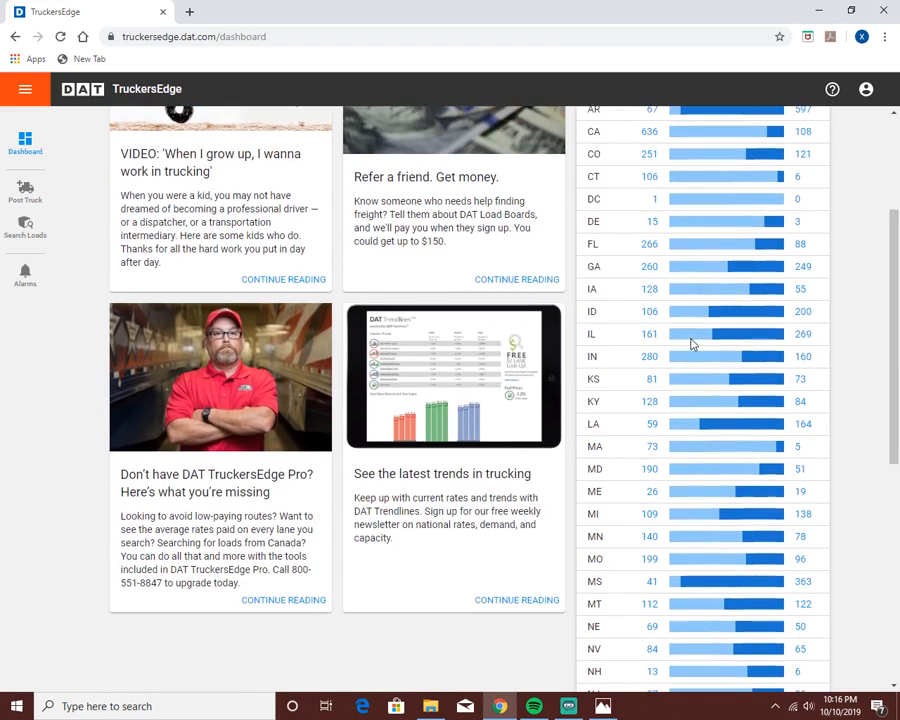
scroll(690, 344, down, 3)
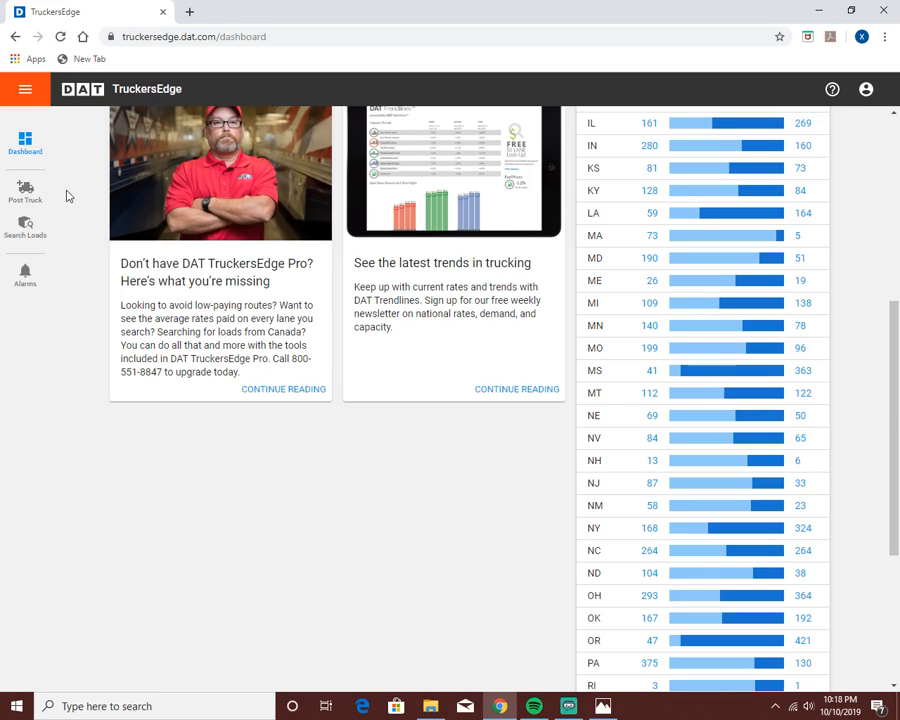
- Switch on the notification bell for Alarms and go from there to the load search results
click(35, 274)
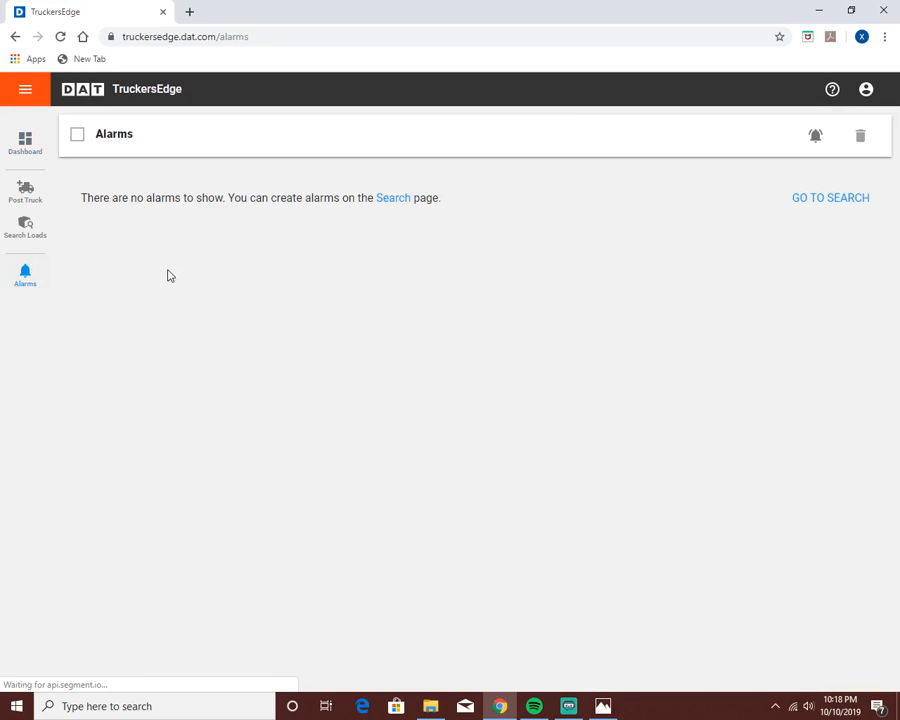
click(816, 137)
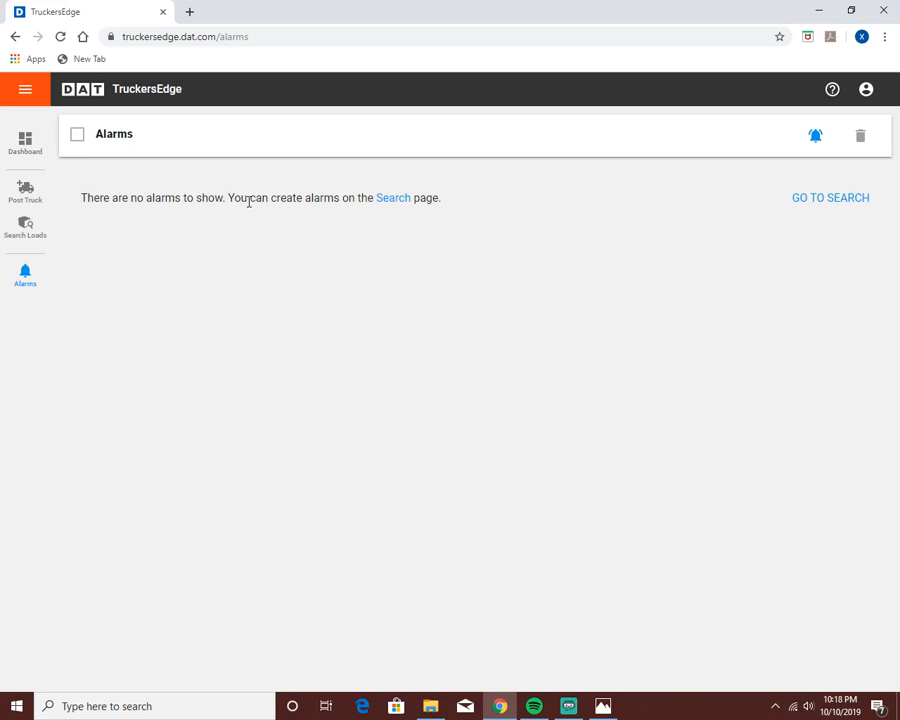
click(393, 200)
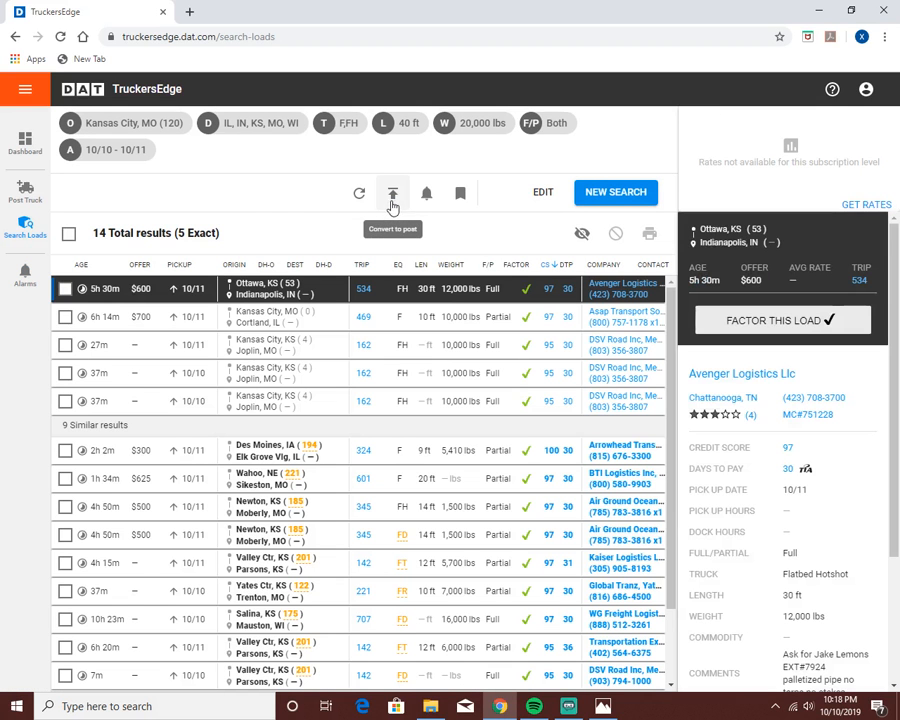
- Select the Ottawa, KS to Indianapolis, IN load and create an alarm for the current Kansas City, MO search
scroll(143, 301, down, 1)
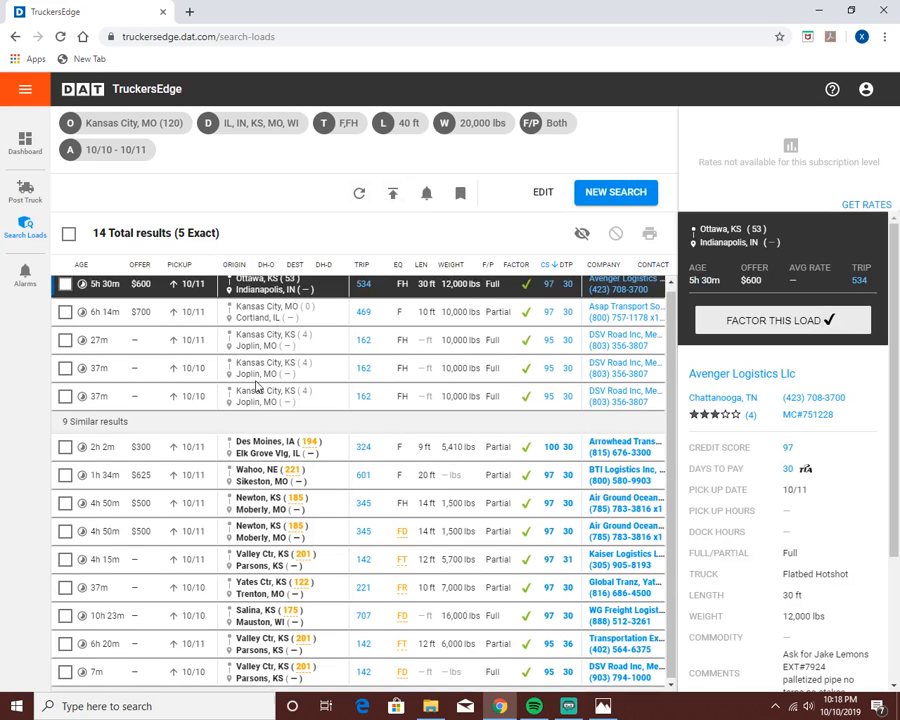
scroll(215, 365, up, 1)
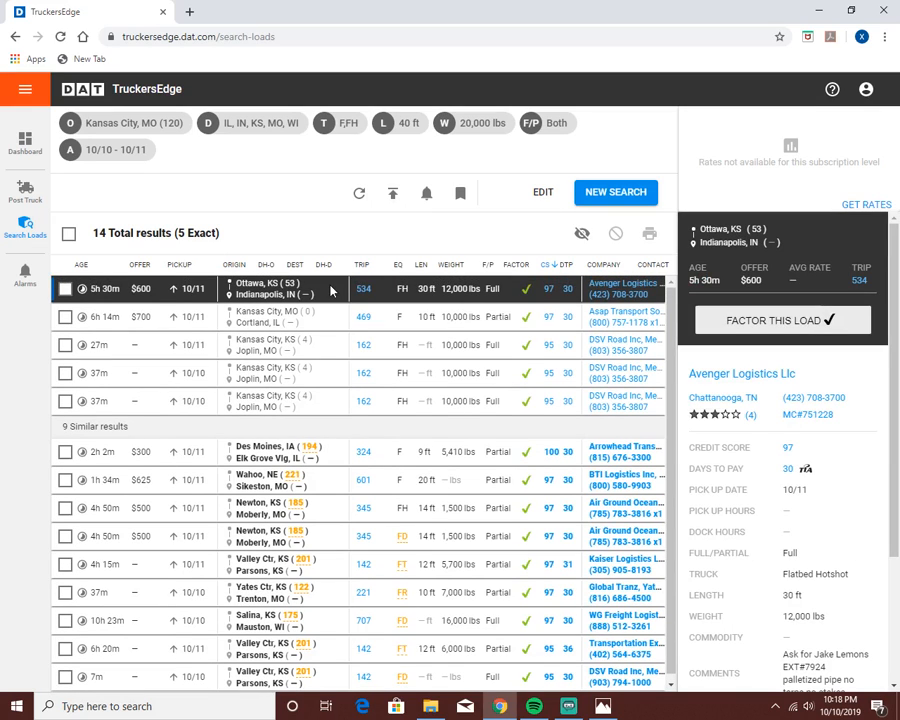
click(66, 290)
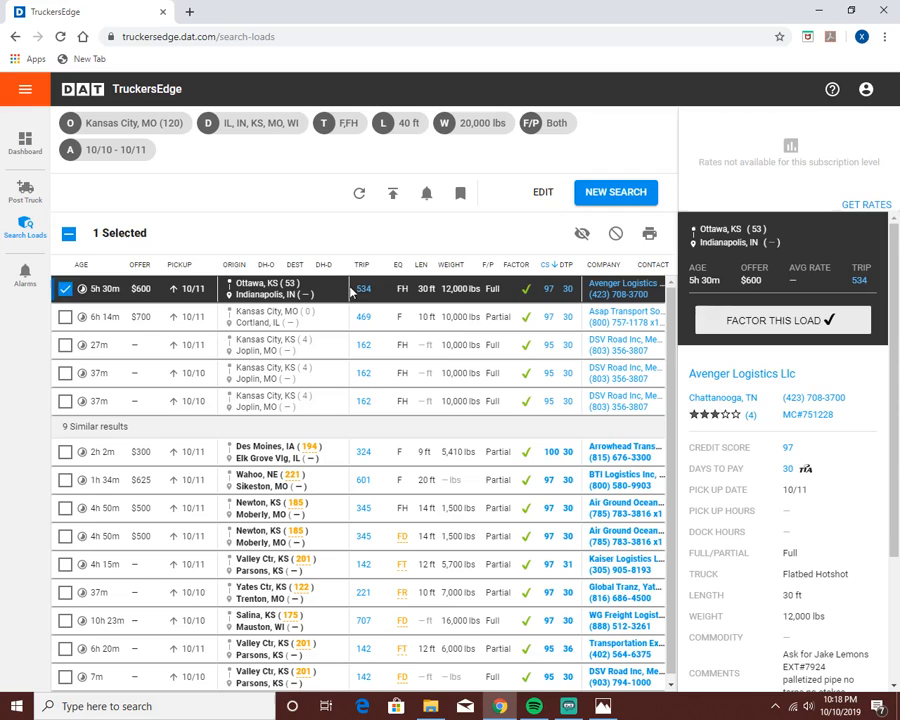
click(426, 196)
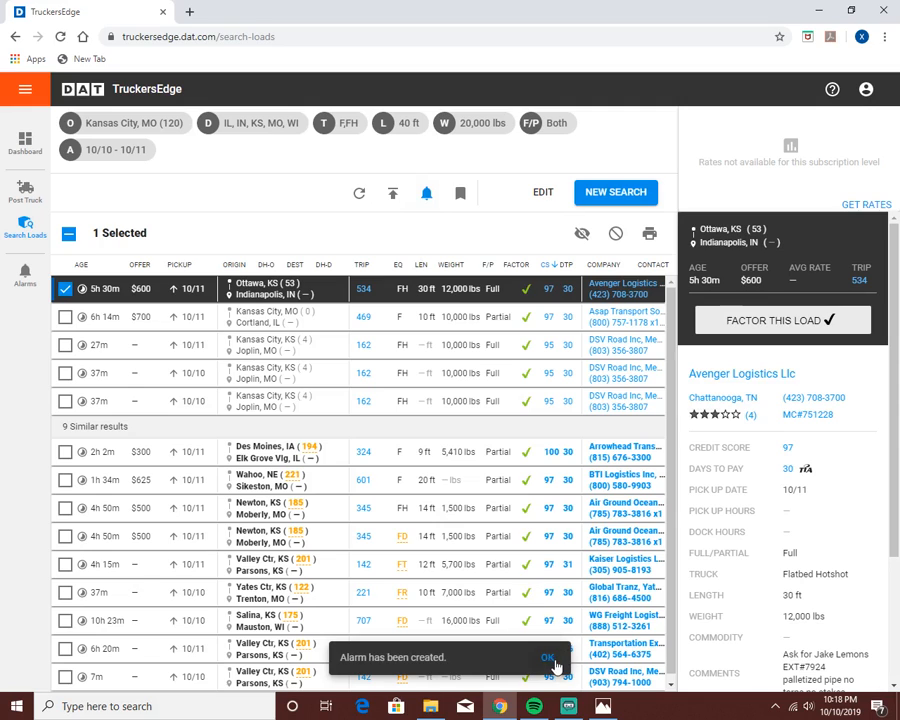
click(548, 659)
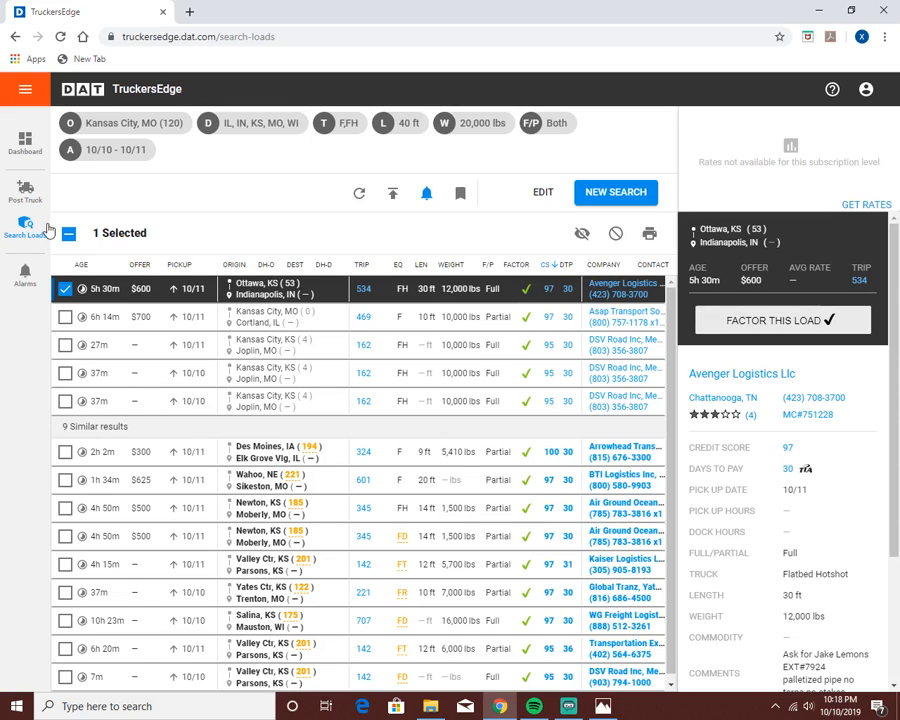
- Review the Kansas City, MO (120) search alarm in the alarms list and delete it
click(24, 276)
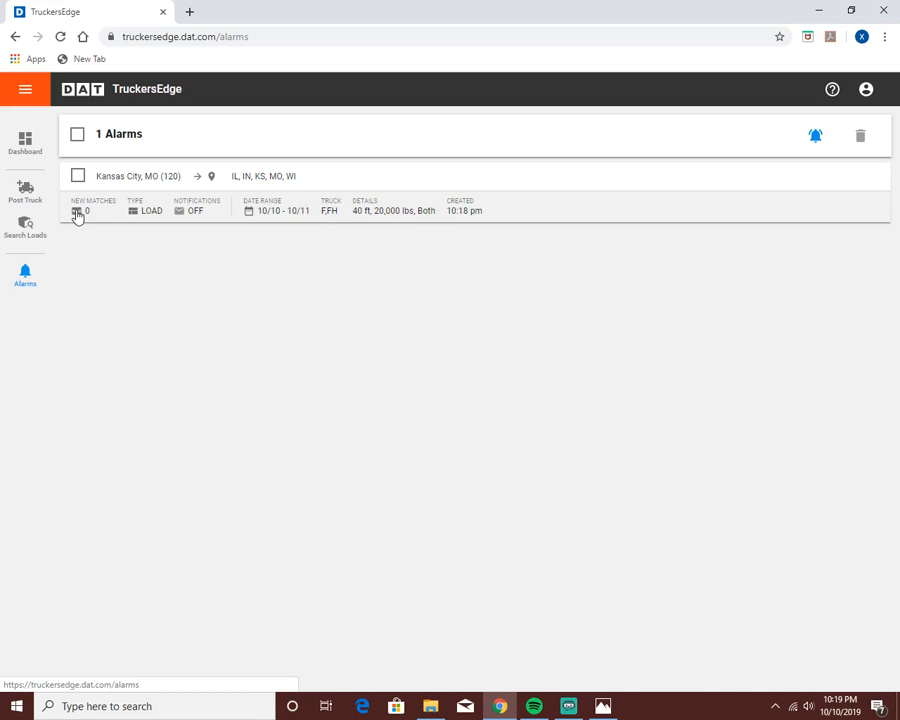
click(76, 177)
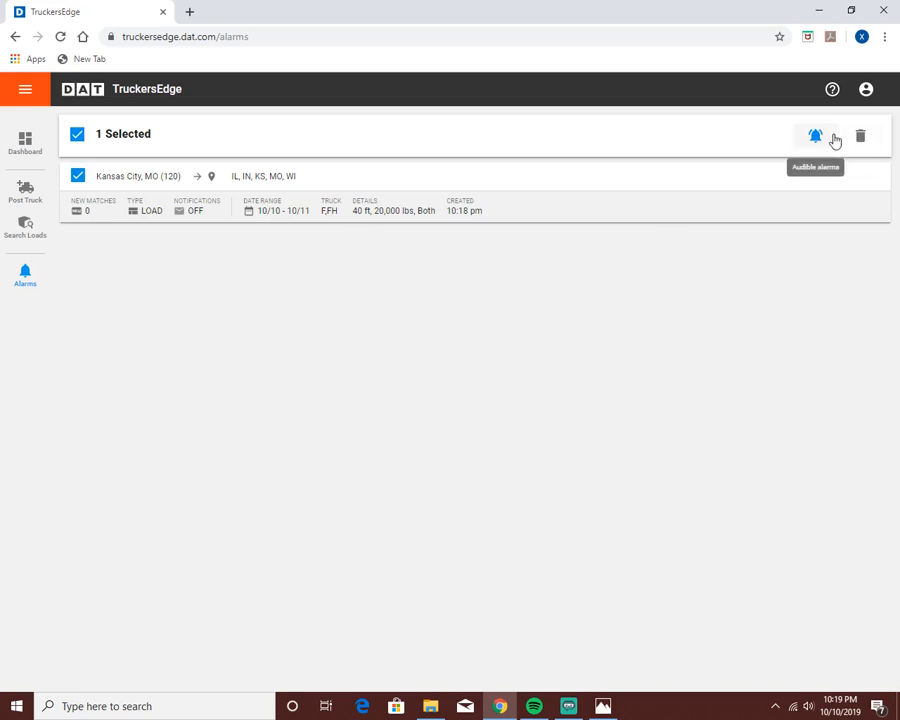
click(861, 145)
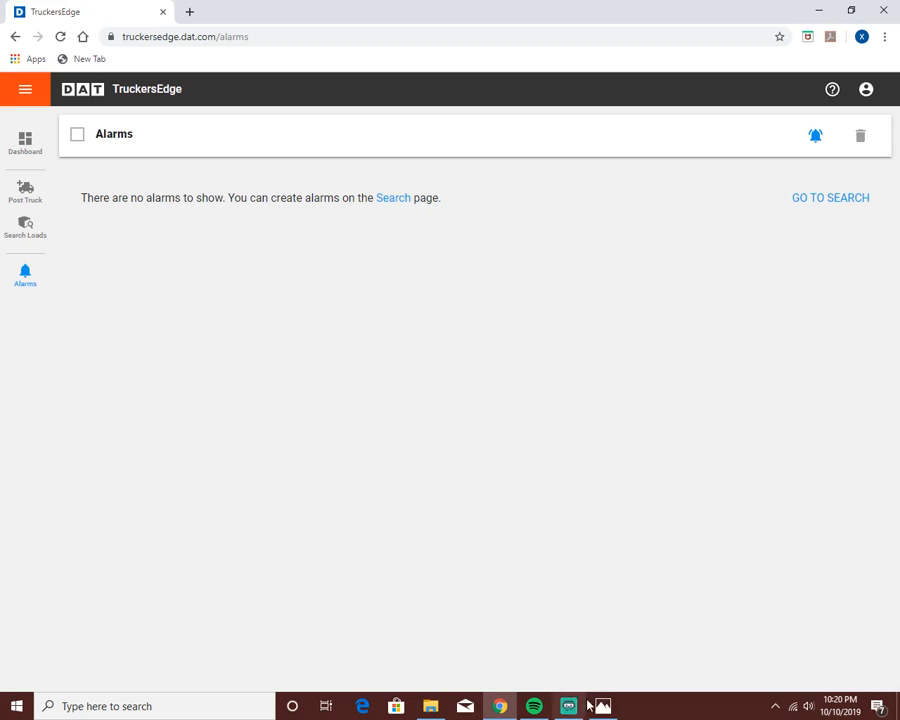
- Switch to the Photos app to show the American Metro Dispatch logo full screen
mouse_move(598, 703)
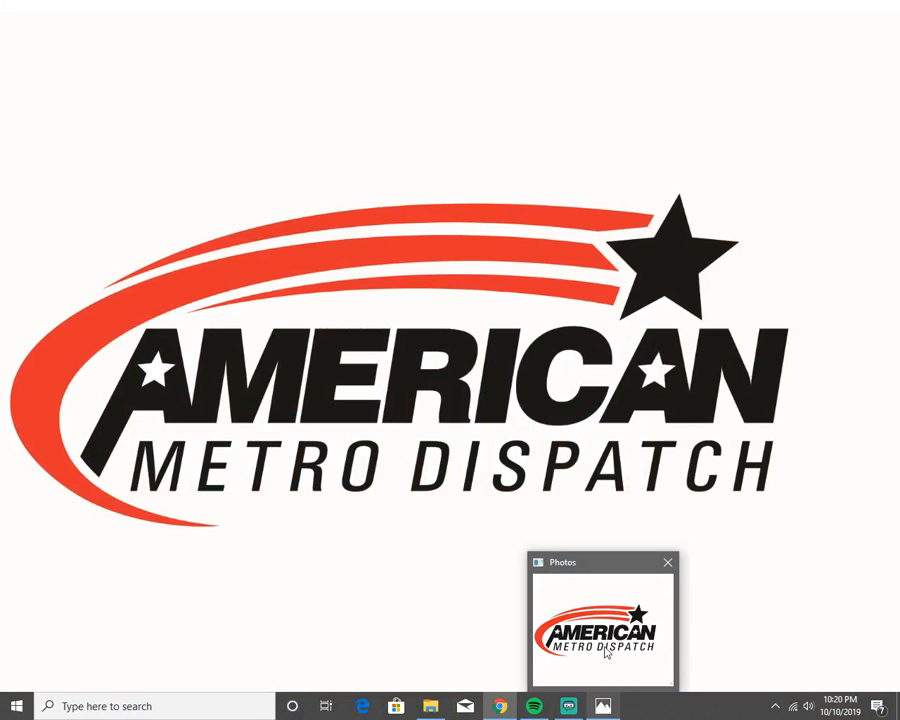
click(605, 655)
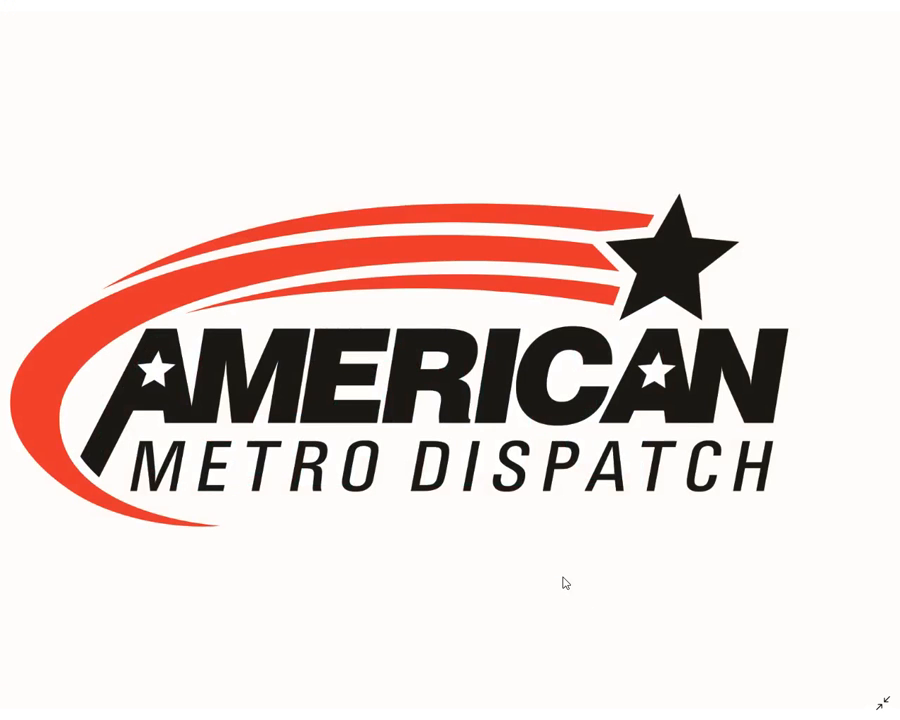